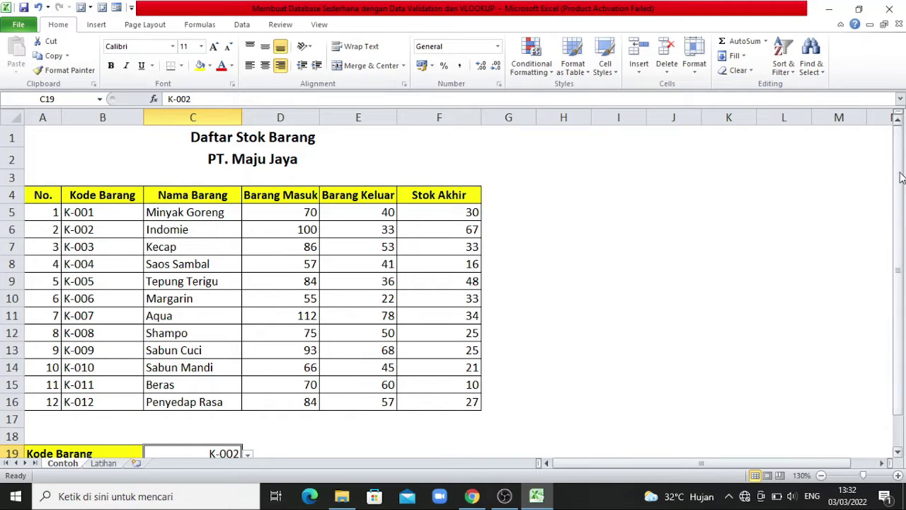
Pick K-008 from the C19 Kode Barang dropdown, then change it to K-011
drag(901, 177, 899, 245)
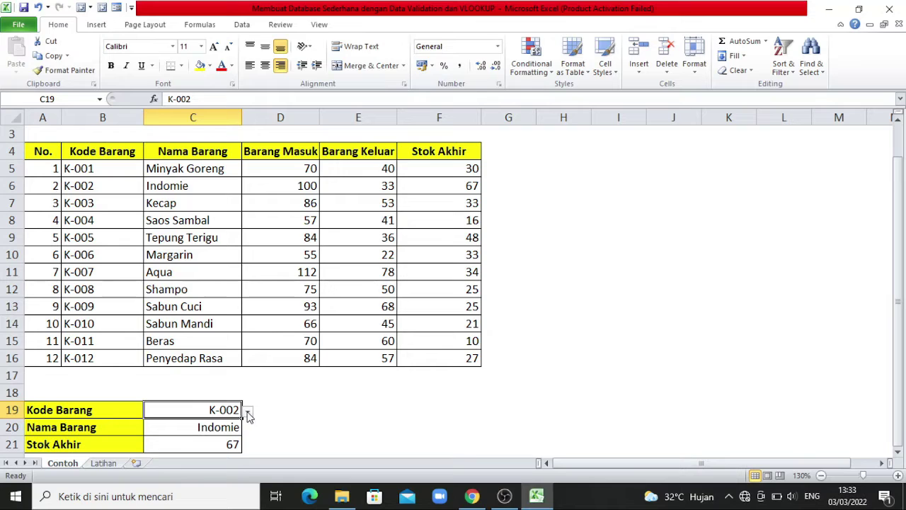
click(248, 412)
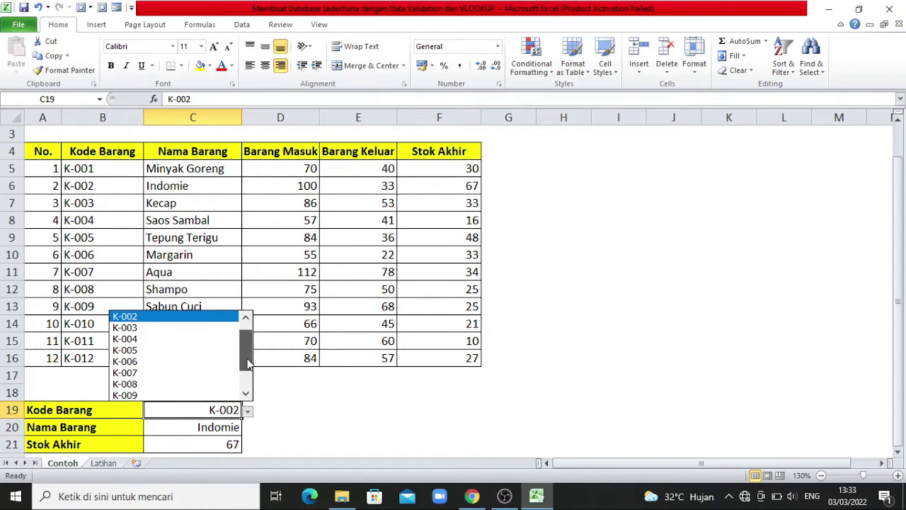
drag(247, 360, 248, 368)
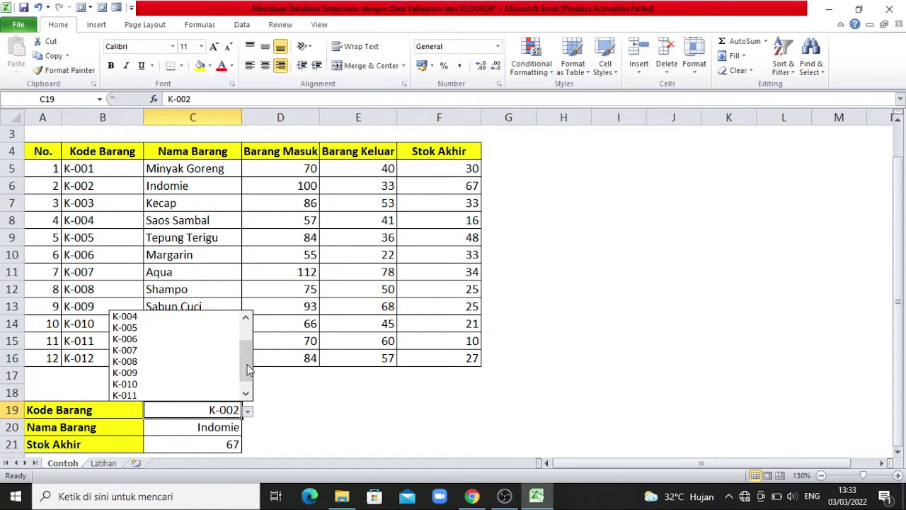
click(143, 363)
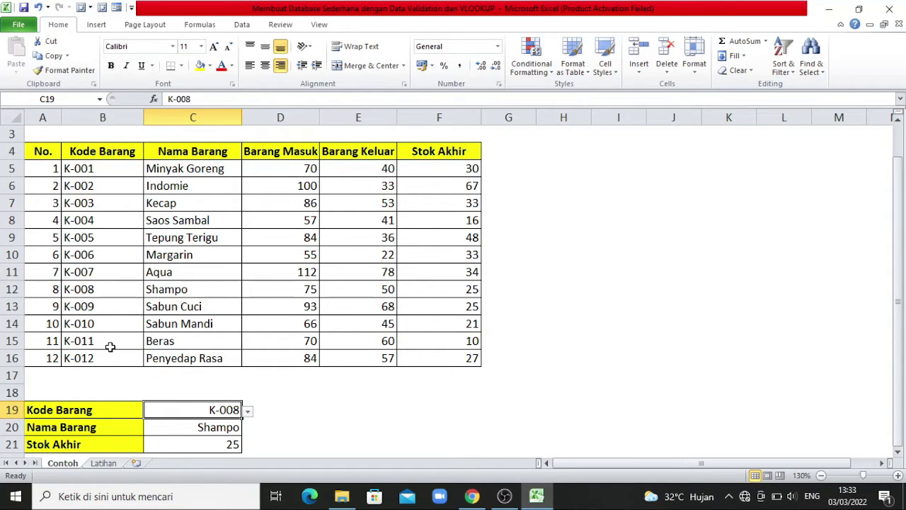
click(248, 410)
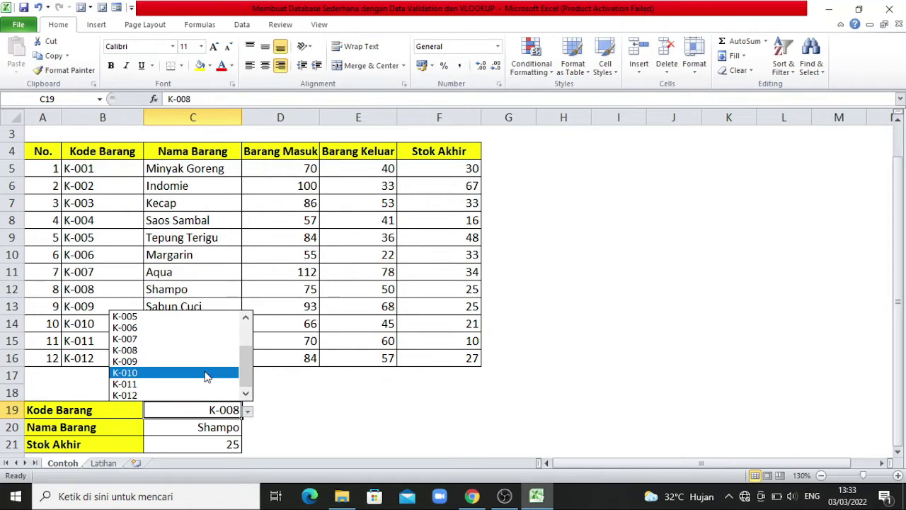
click(138, 384)
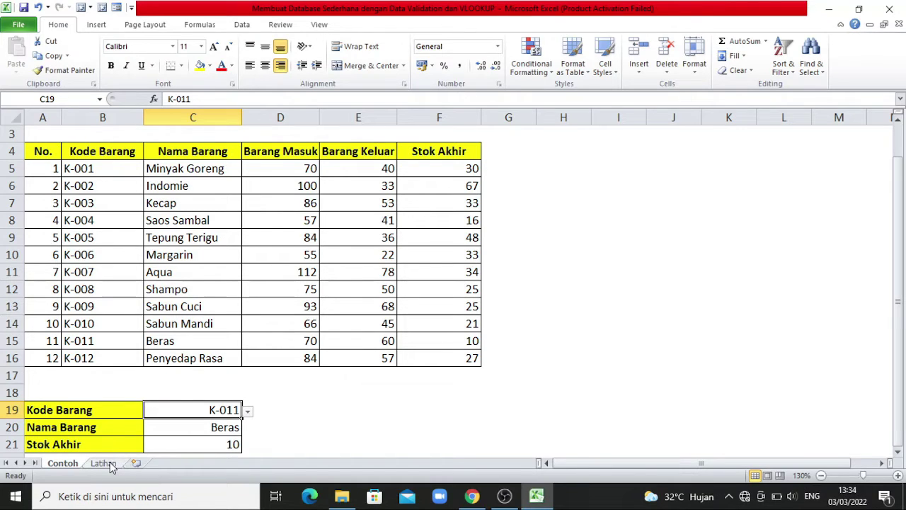
Go to the Latihan sheet and select the empty Kode Barang cell C19
click(104, 464)
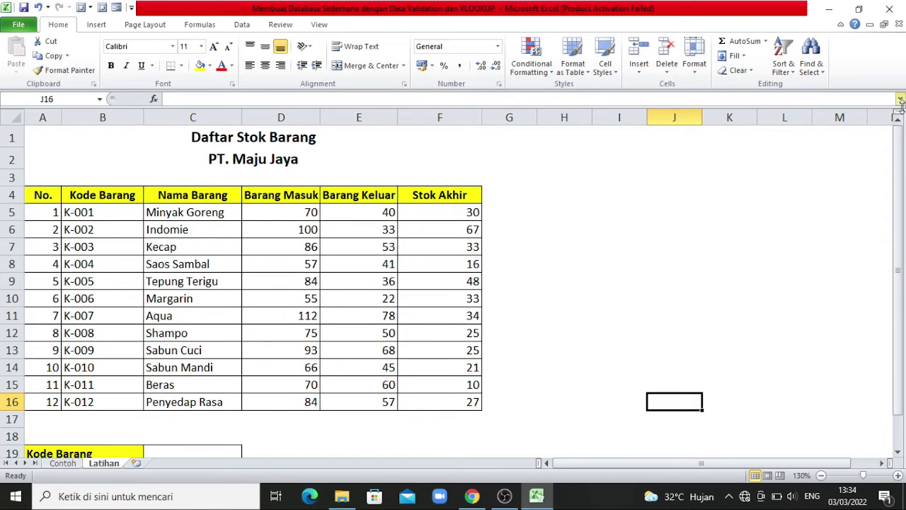
drag(902, 147, 900, 204)
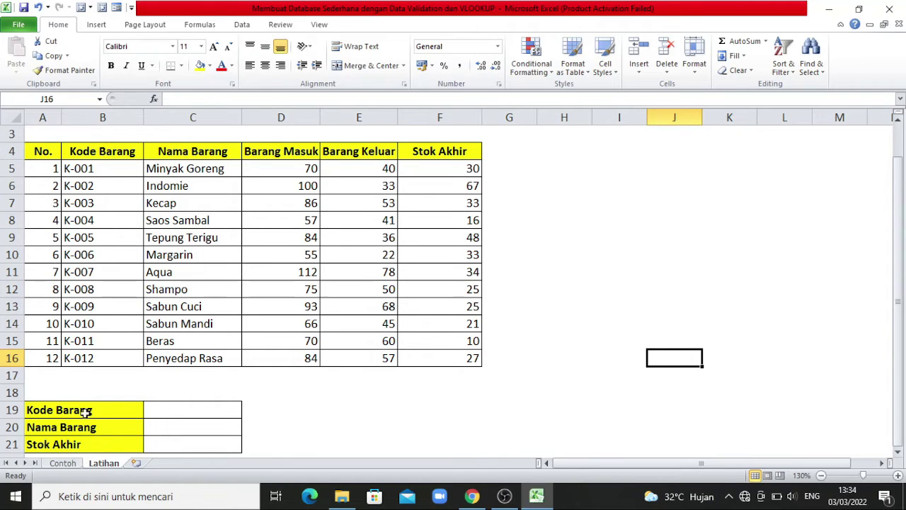
click(193, 412)
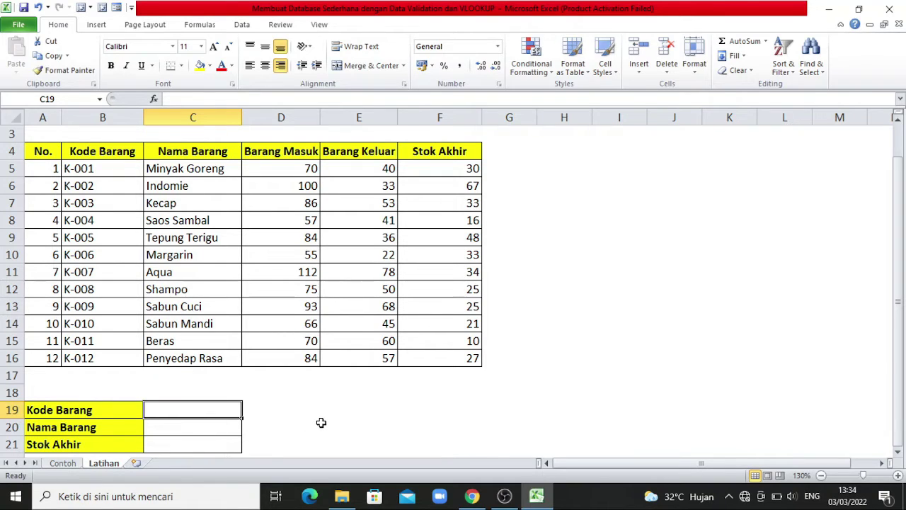
Enter K-001 in C19, then select C20 for the Nama Barang lookup
text(K)
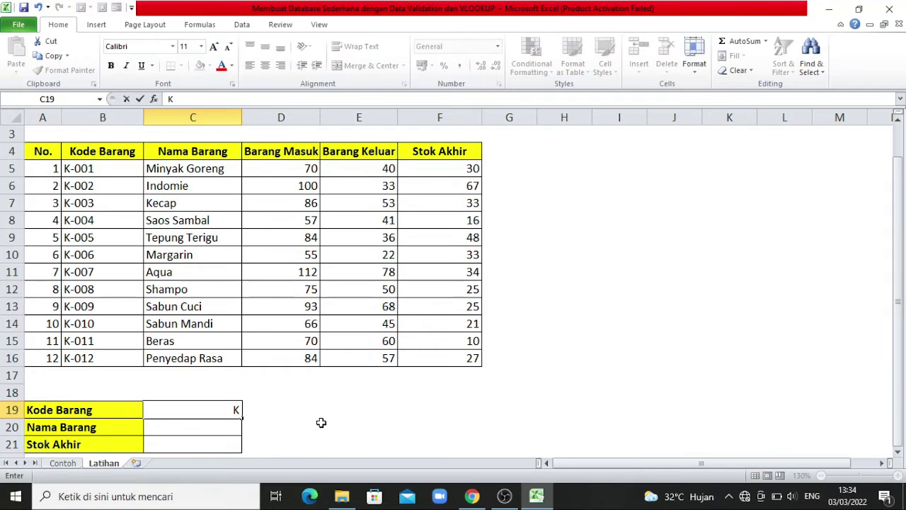
text(-00)
text(1)
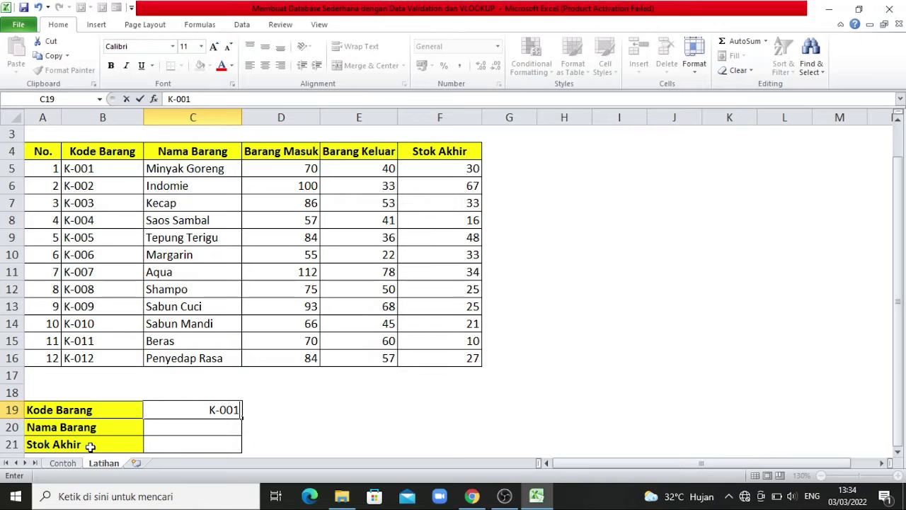
click(161, 428)
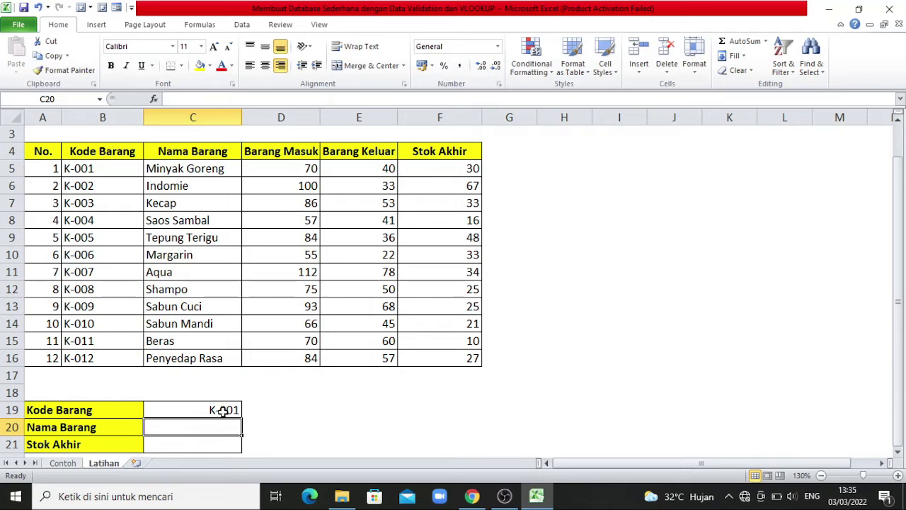
click(223, 411)
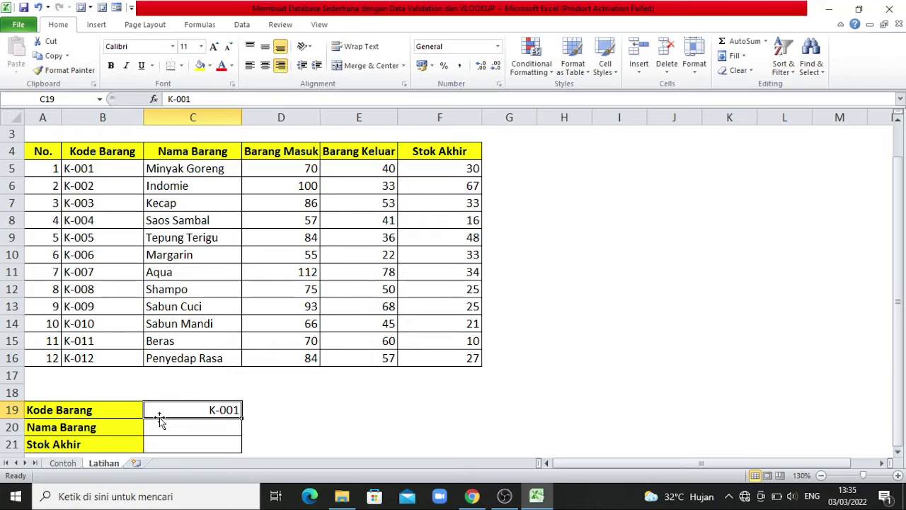
click(182, 426)
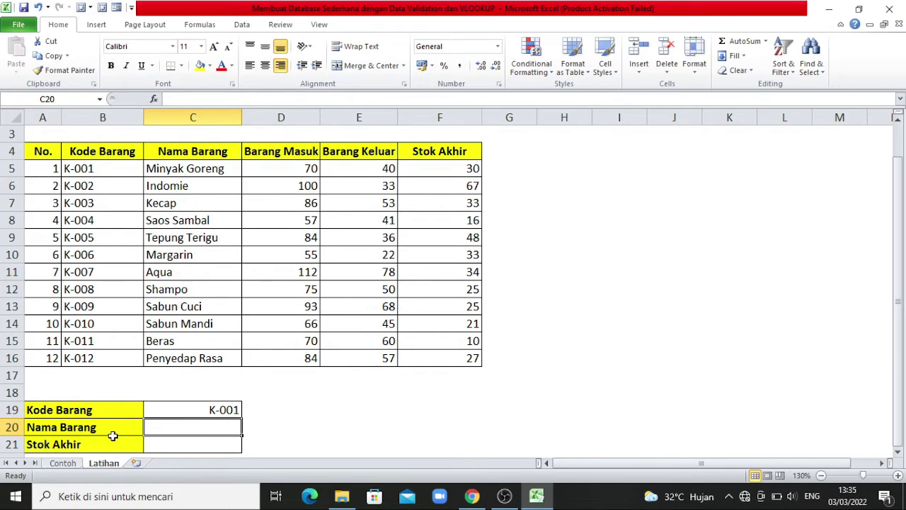
Start the C20 formula as =VLOOKUP(C19; using the Kode Barang cell as lookup value
text(=)
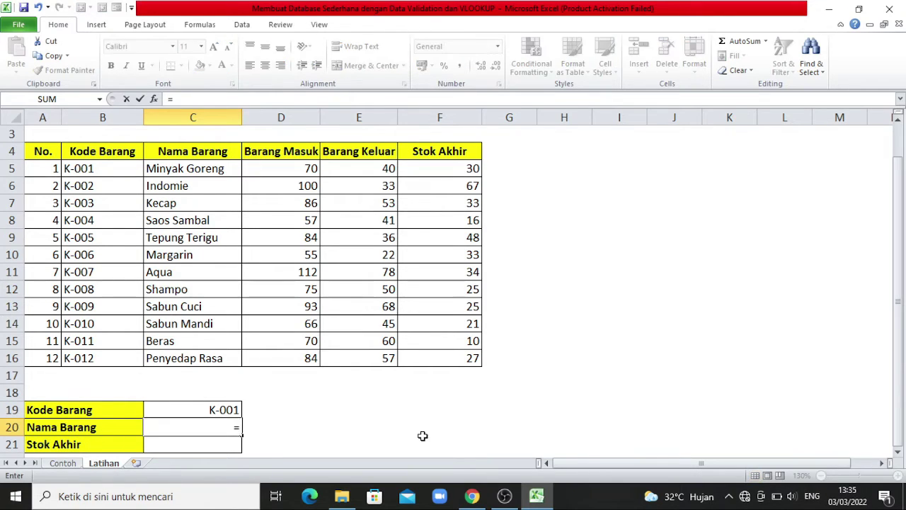
text(VL)
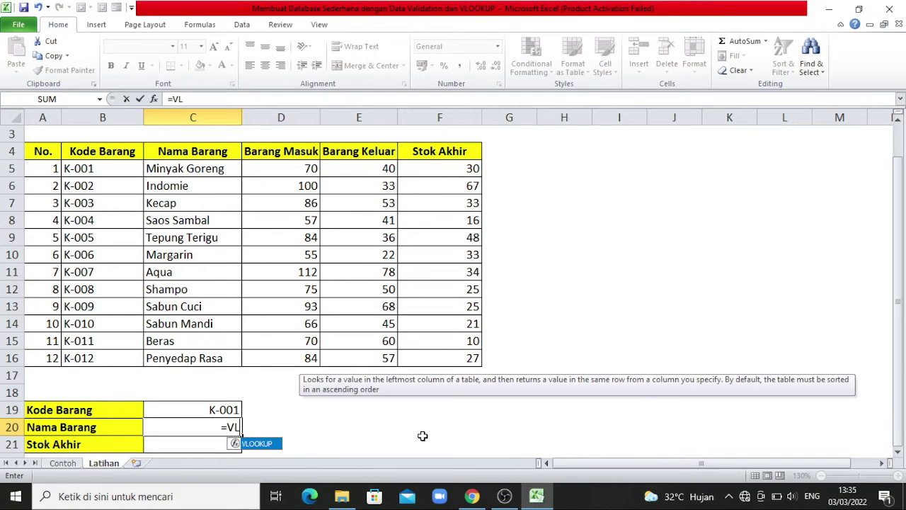
text(OOKUP)
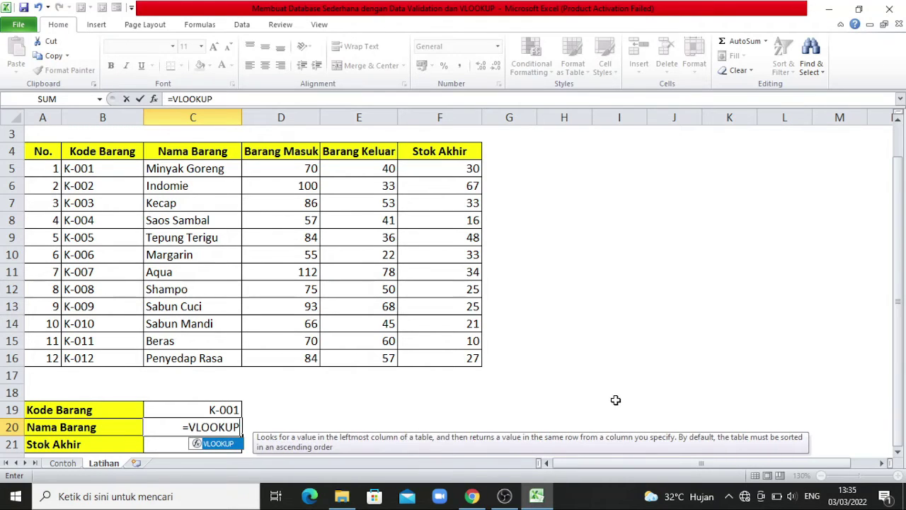
text(()
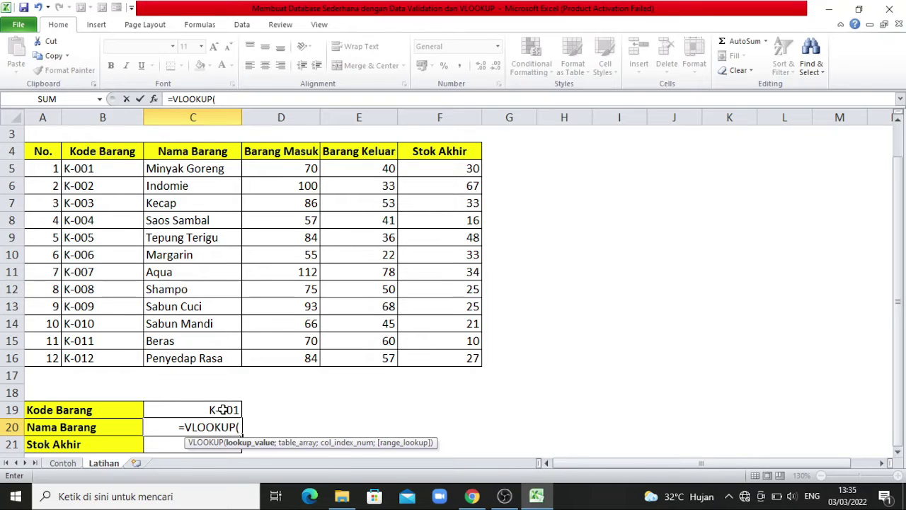
click(196, 409)
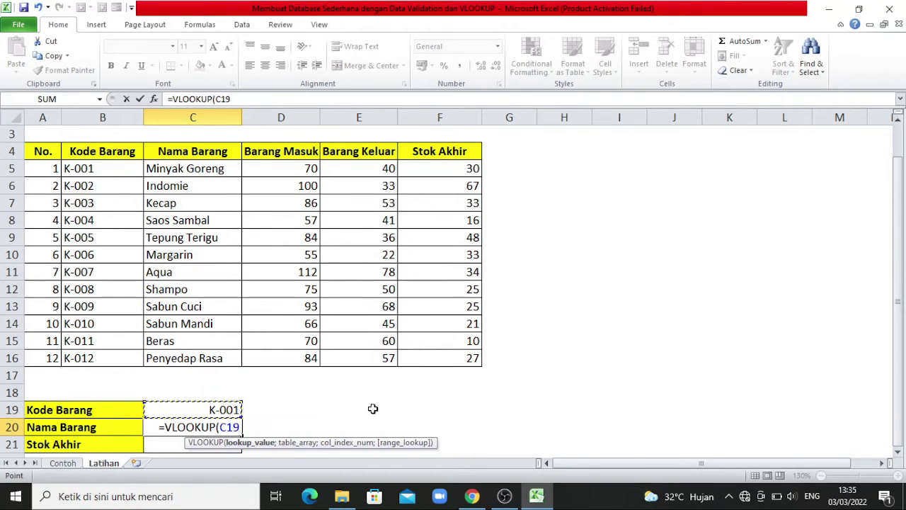
text(;)
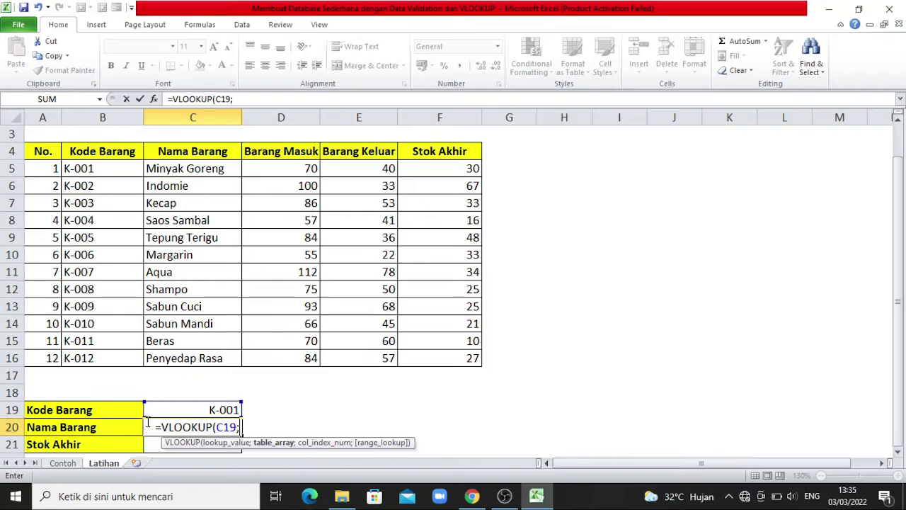
Finish the C20 formula with absolute range $B$5:$F$16, column 2 and exact match 0
click(104, 168)
drag(105, 168, 429, 354)
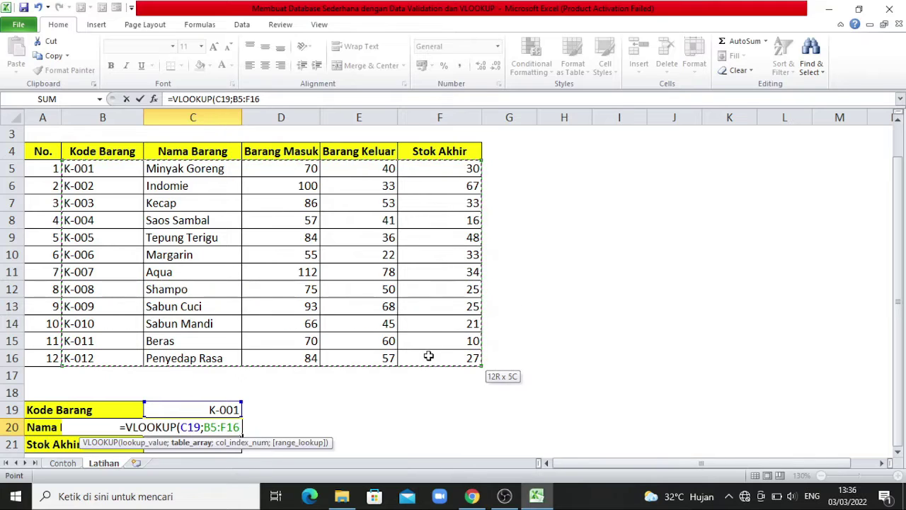
drag(429, 354, 428, 355)
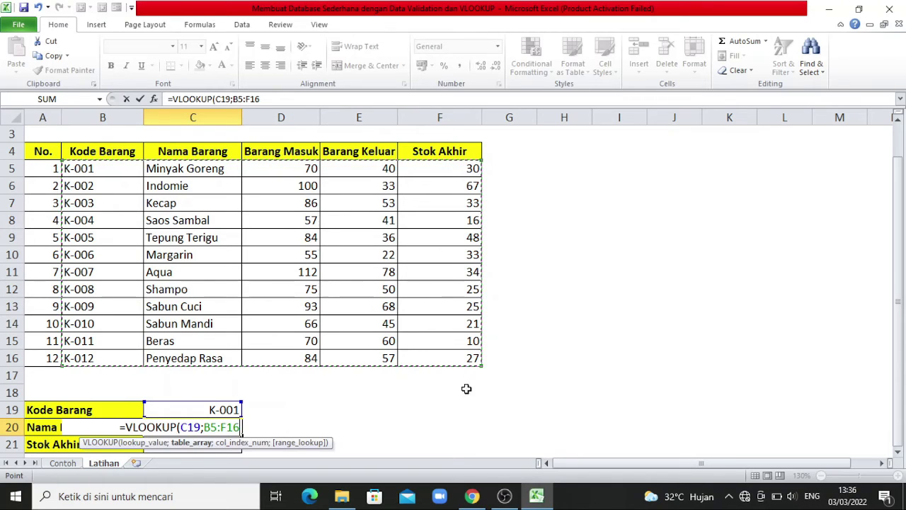
key(F4)
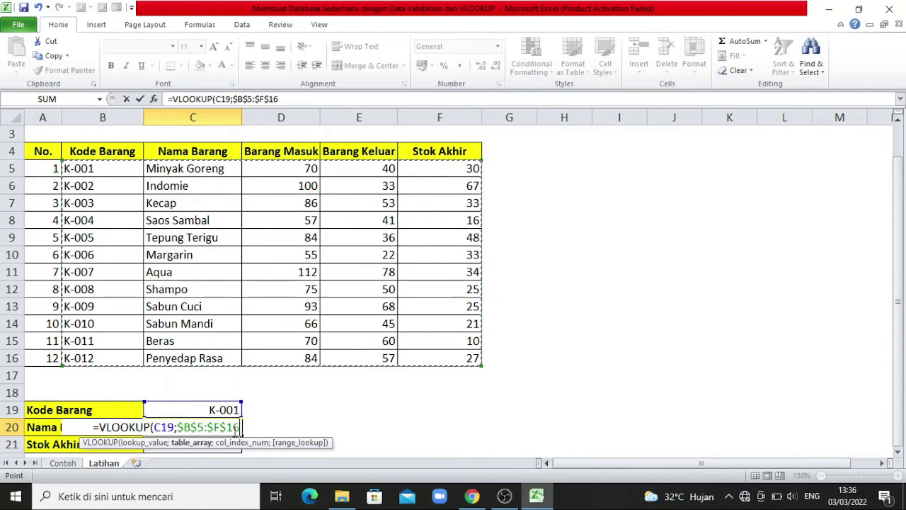
text(;)
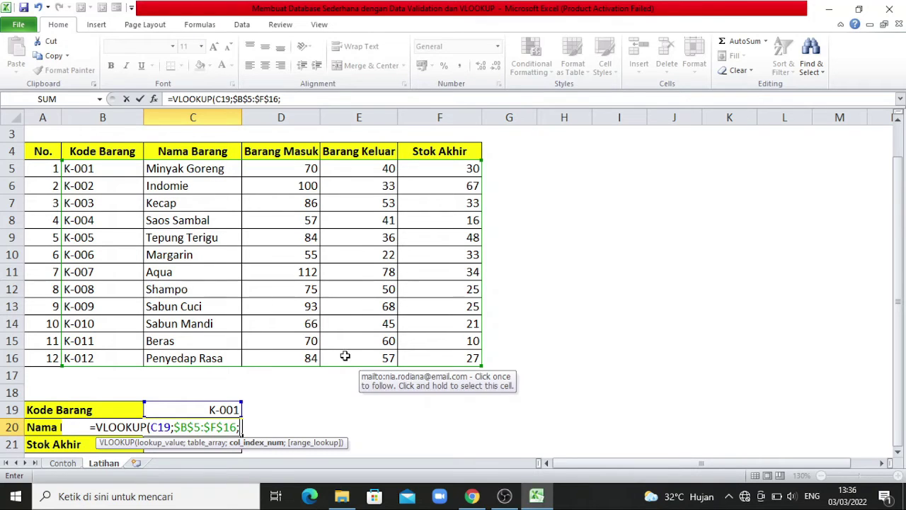
text(2)
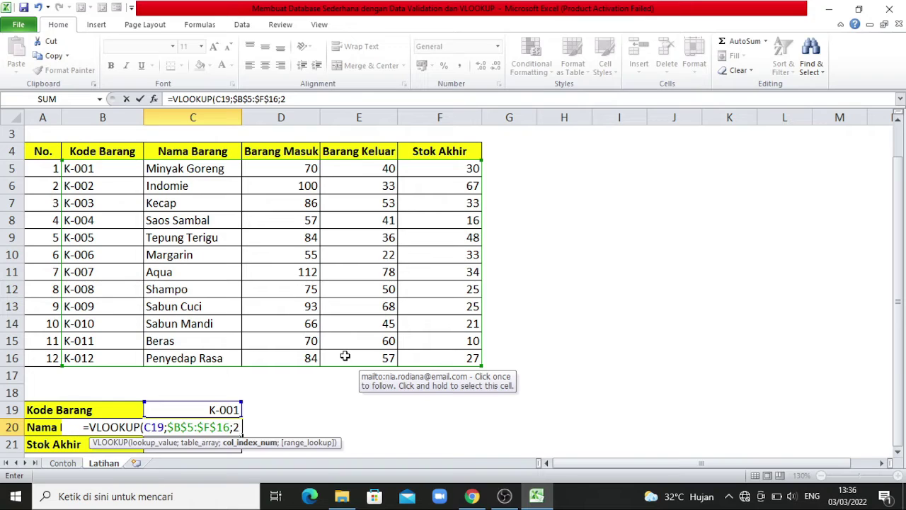
text(;)
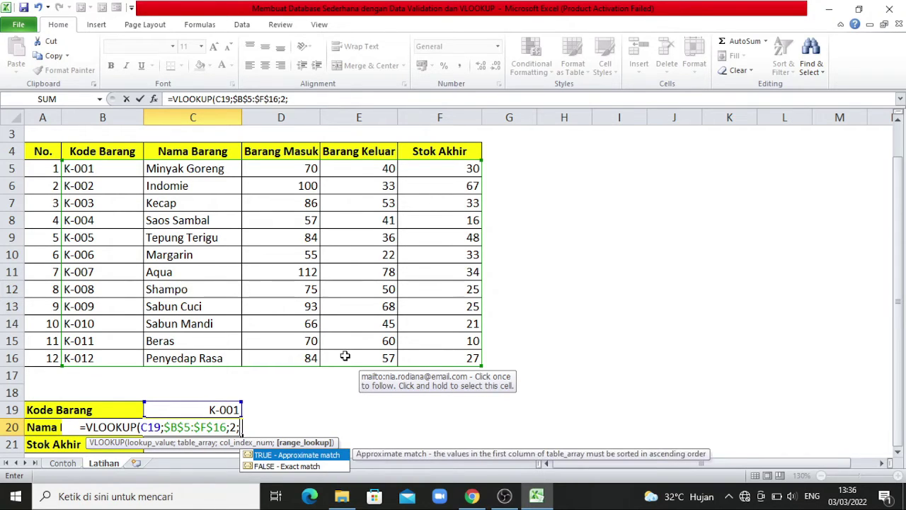
text(0)
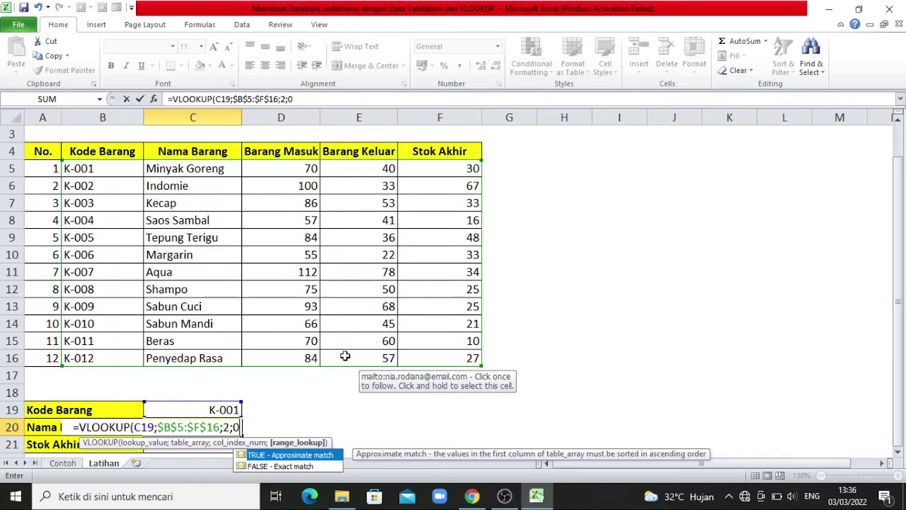
text())
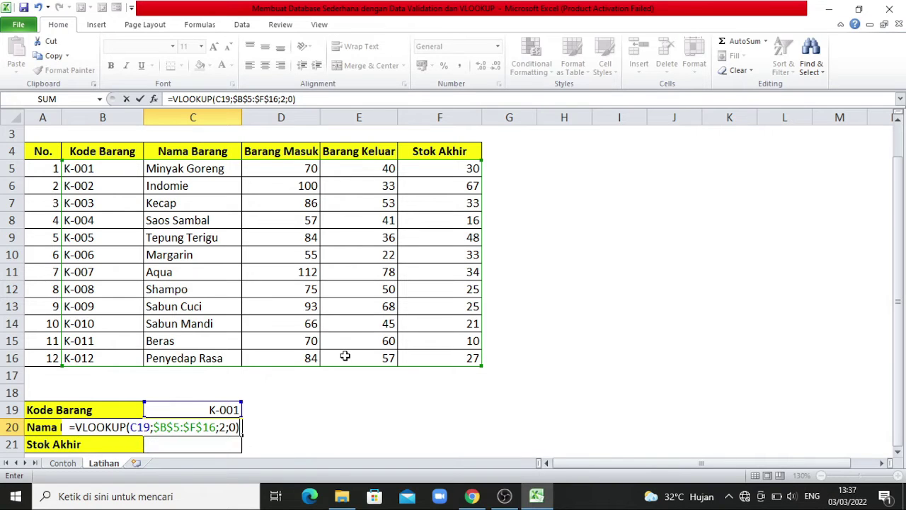
key(Return)
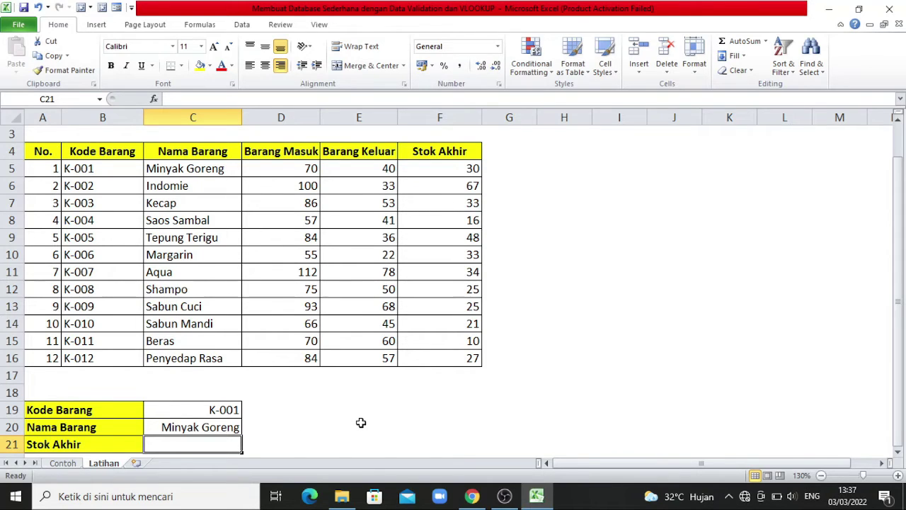
Enter =VLOOKUP(C19;$B$5:$F$16;5;0) in C21 so Stok Akhir shows 30
text(=VLOO)
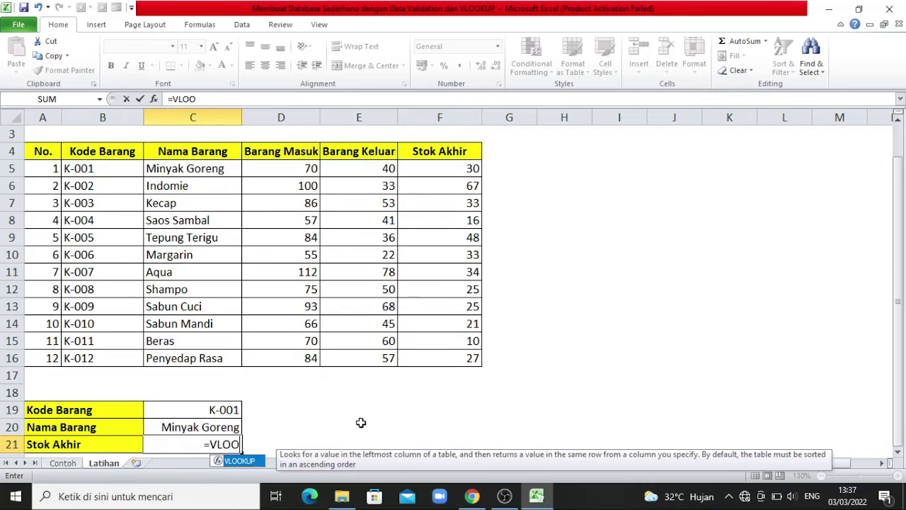
text(KUP()
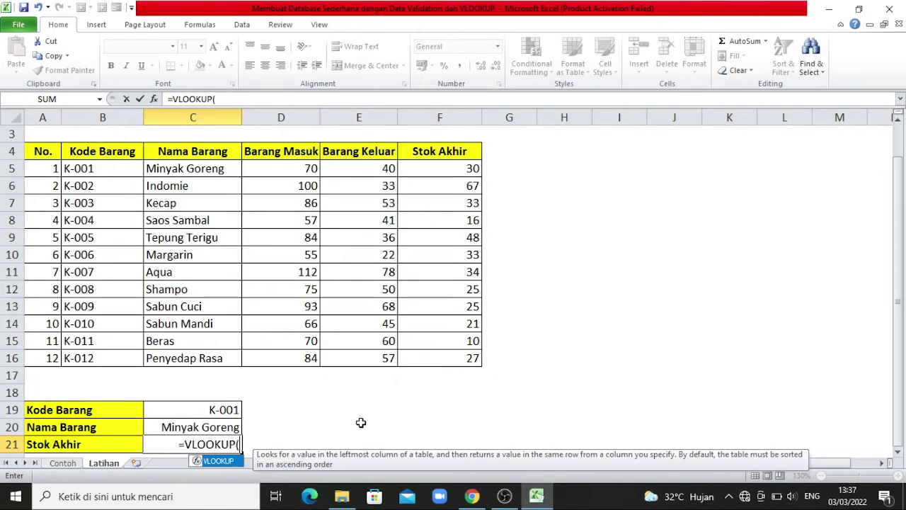
click(230, 410)
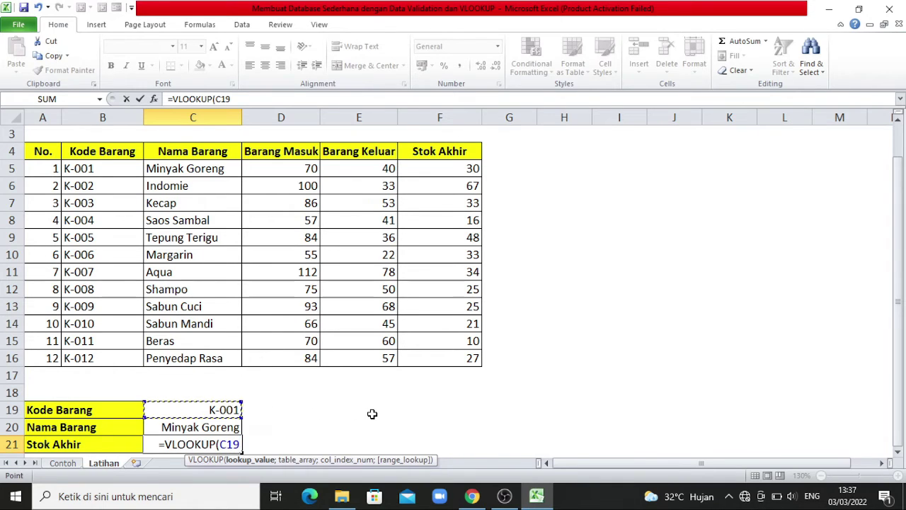
text(;)
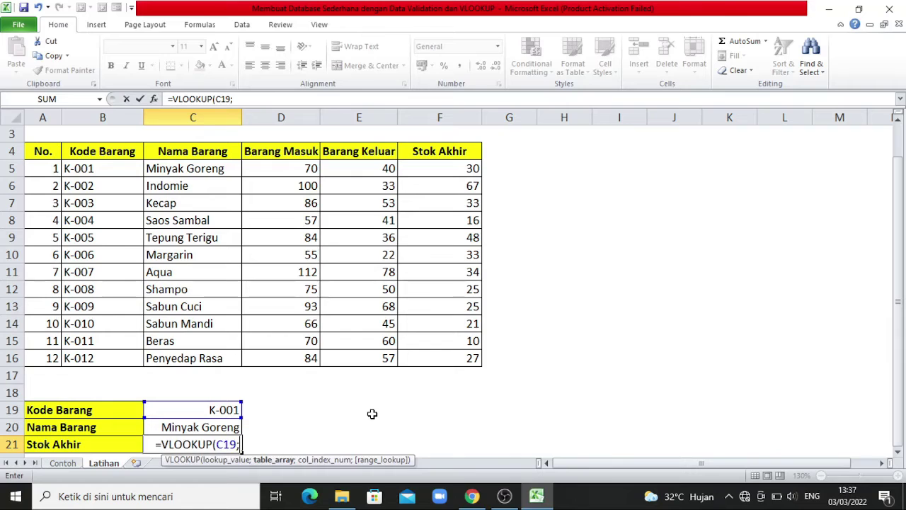
click(111, 168)
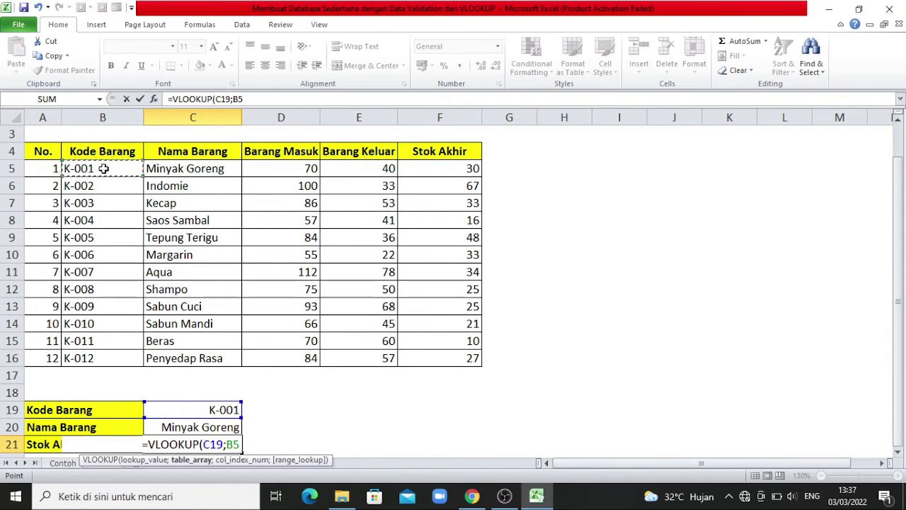
mouse_move(103, 169)
mouse_down()
mouse_move(460, 301)
mouse_move(459, 357)
mouse_up()
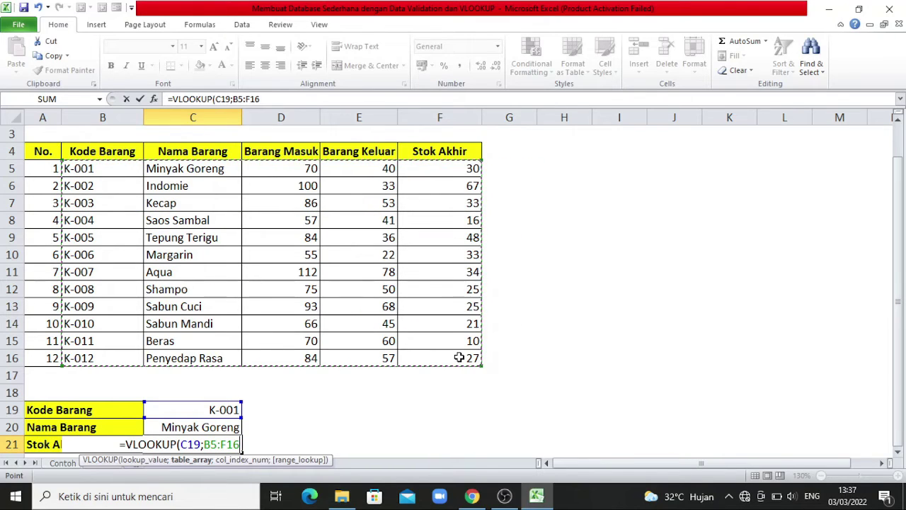
key(F4)
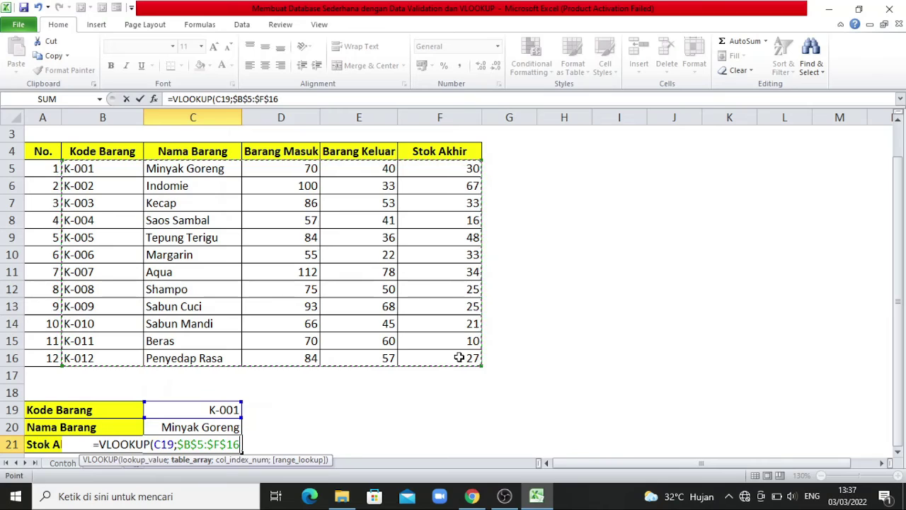
text(;)
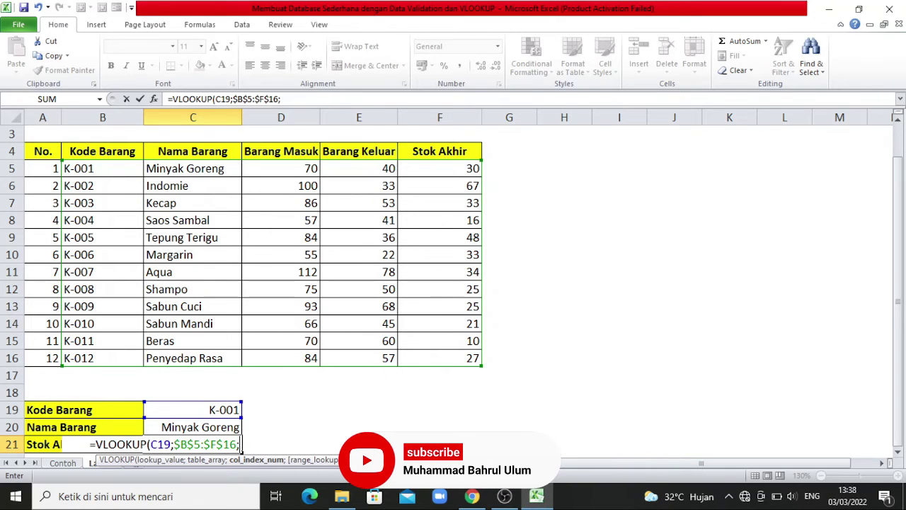
text(5)
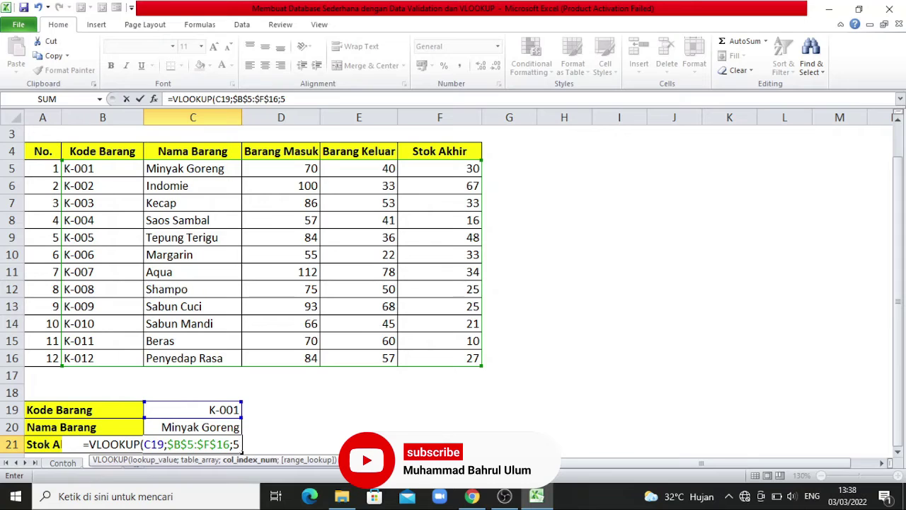
text(;0)
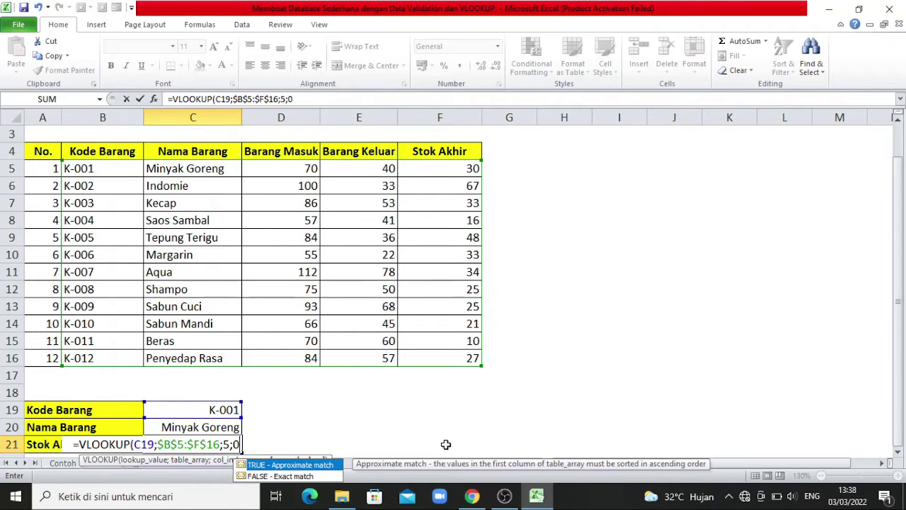
text())
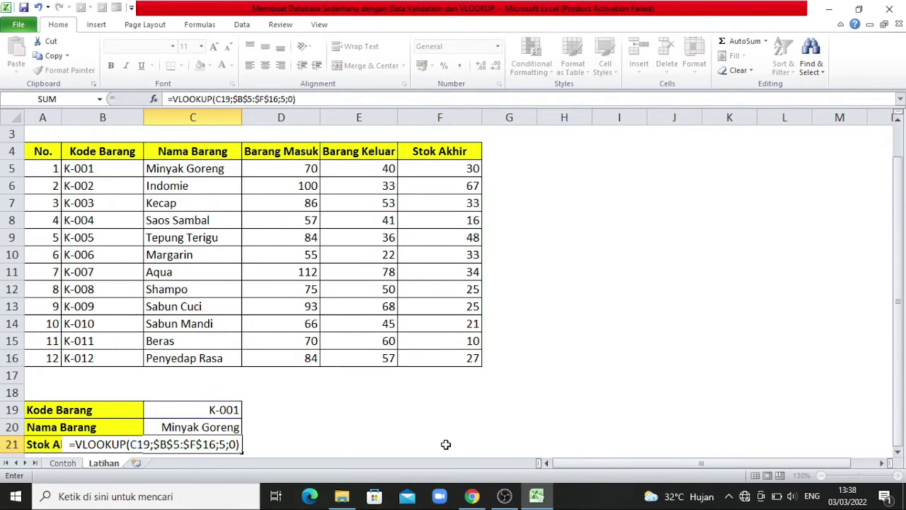
key(Return)
click(396, 429)
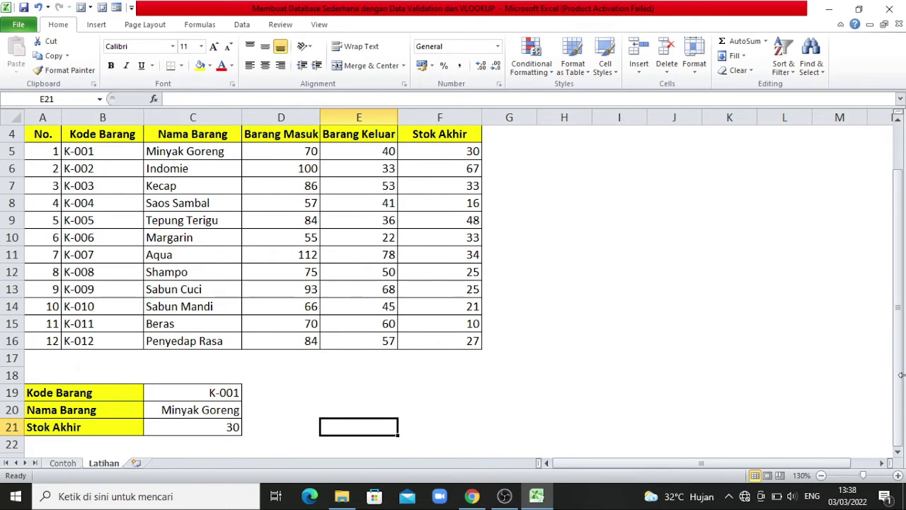
drag(901, 378, 901, 362)
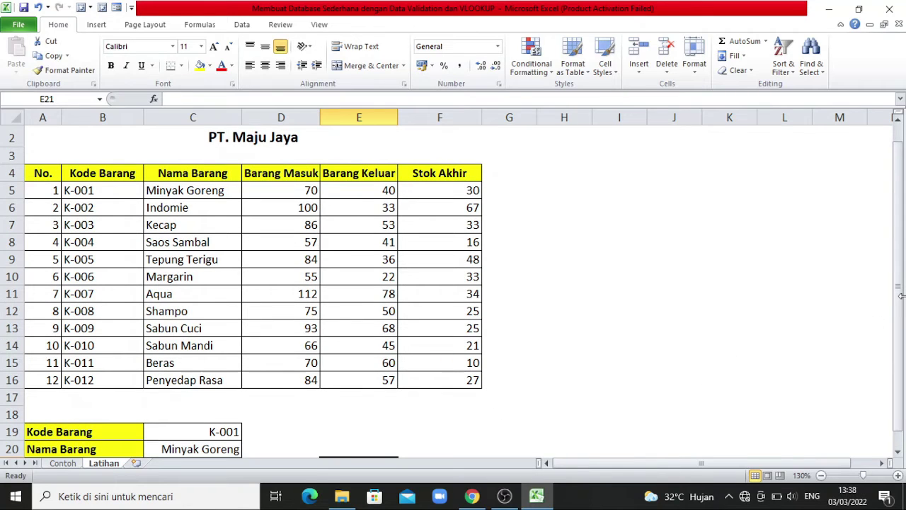
drag(901, 303, 901, 310)
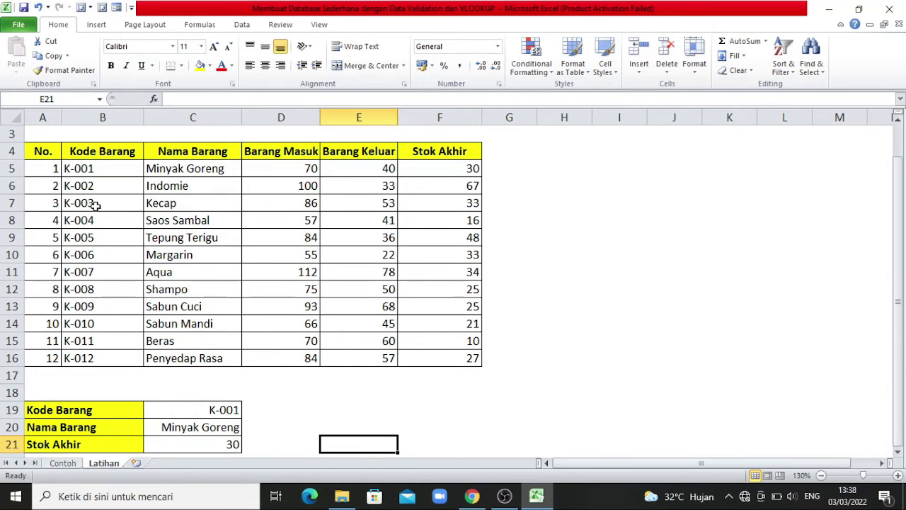
click(200, 411)
Test the lookup form by entering K-003 and then K-009 in C19
text(K)
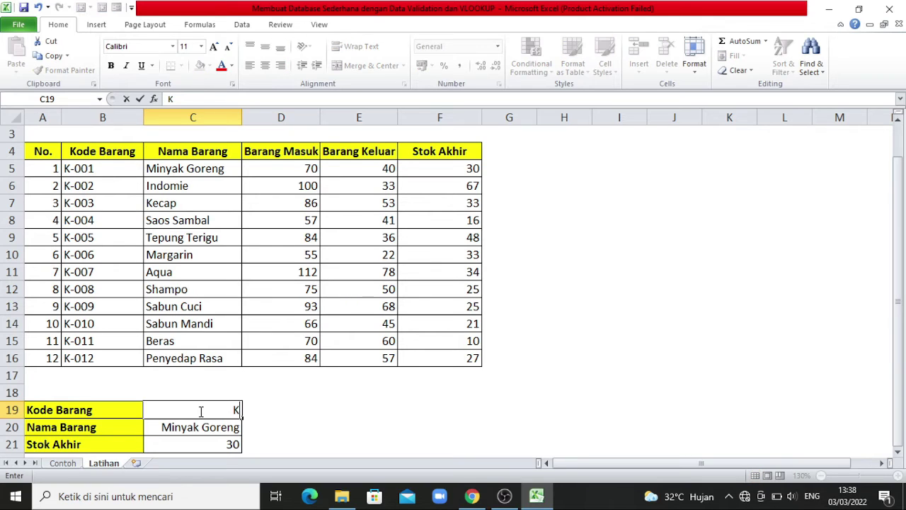
text(-003)
key(Return)
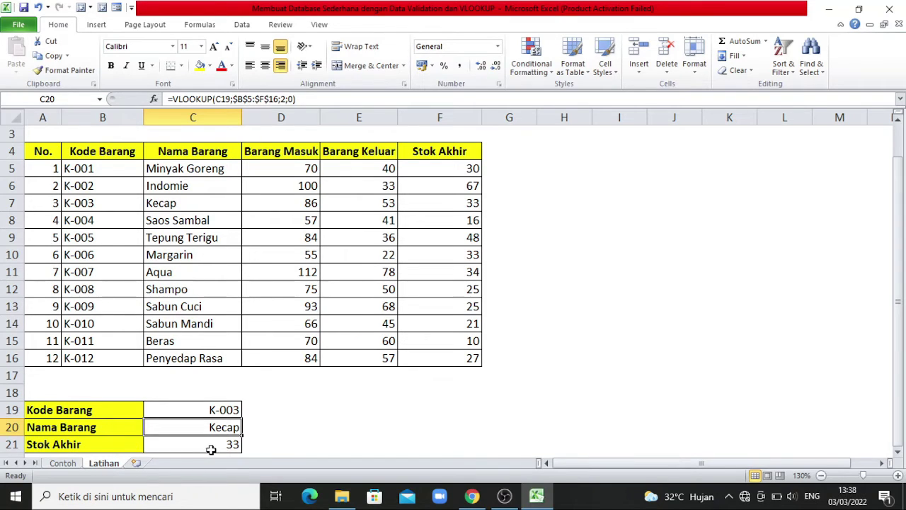
click(212, 410)
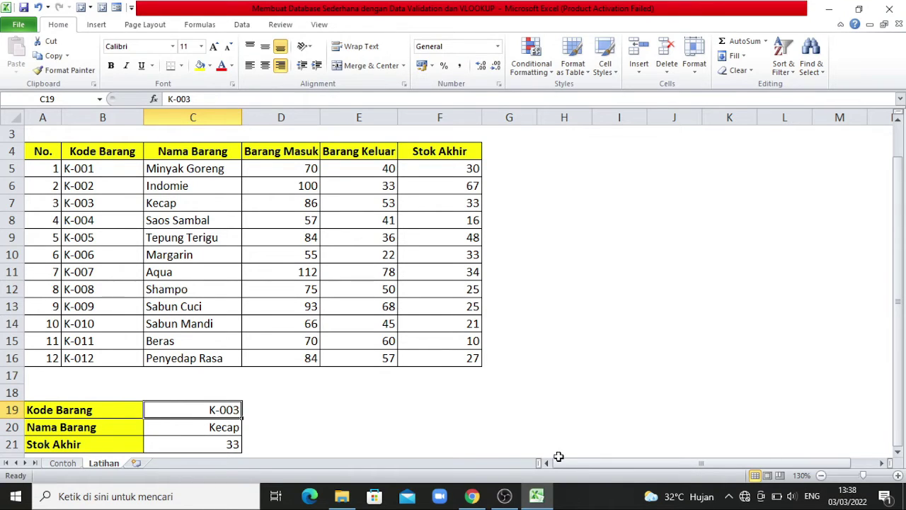
text(K-00)
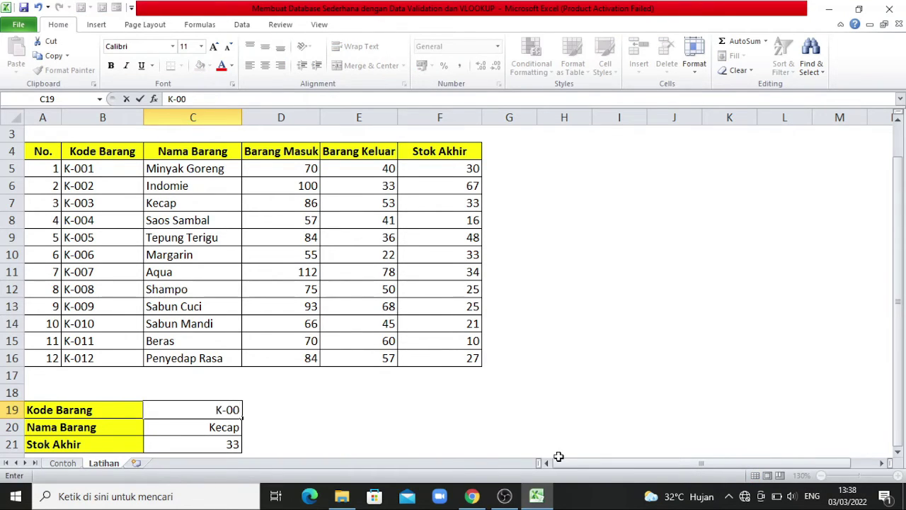
text(9)
key(Return)
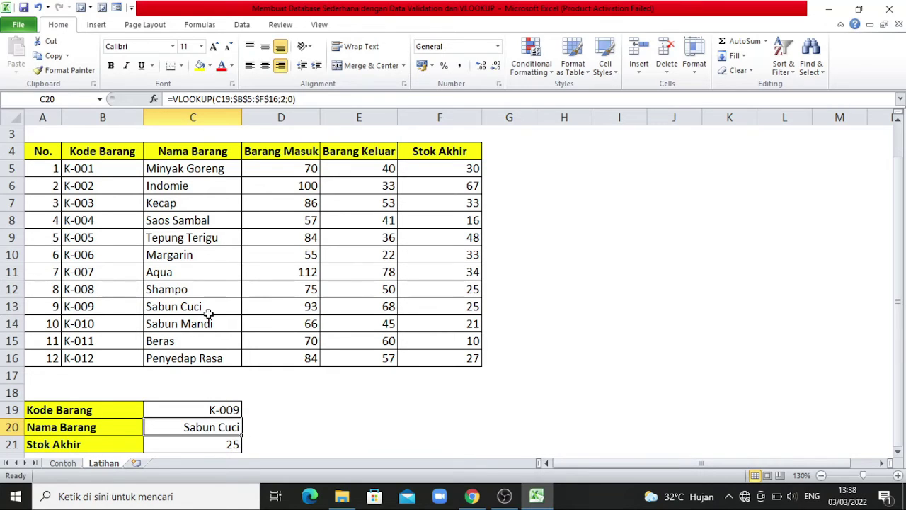
Enter the incomplete code K-00 in C19, making name and stock return #N/A
click(381, 382)
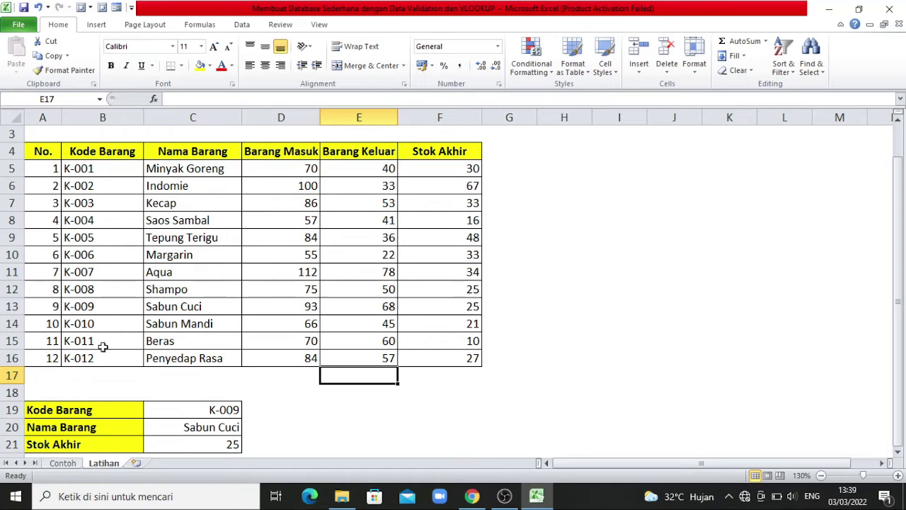
click(233, 409)
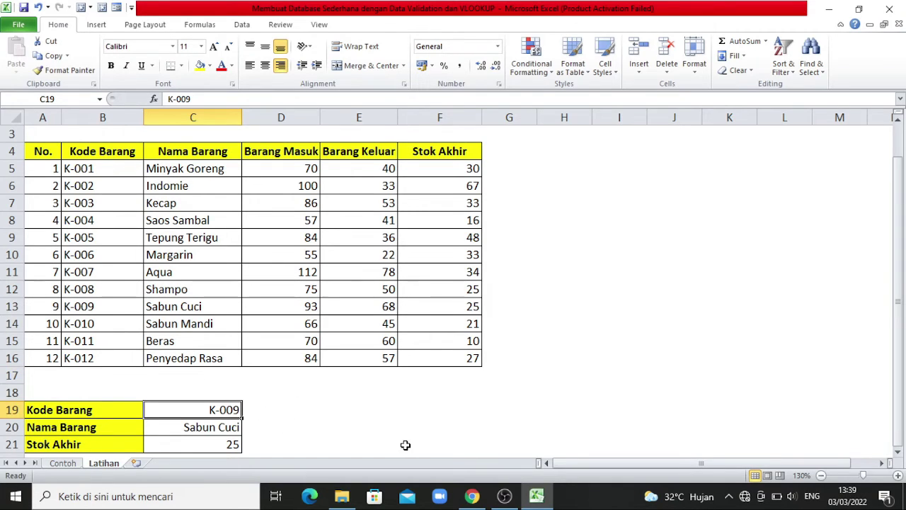
text(K-0)
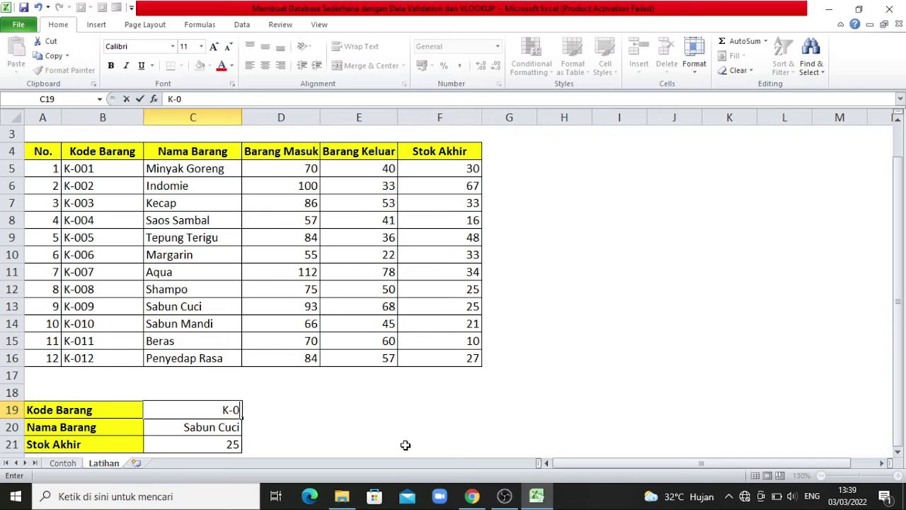
text(0)
key(Return)
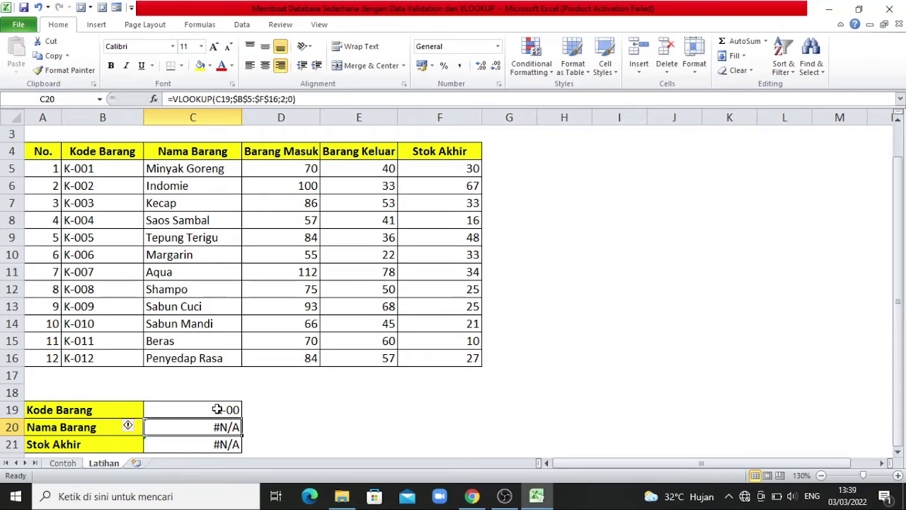
Delete the invalid K-00 code from C19 and reselect the empty cell with the Data tab shown
click(191, 411)
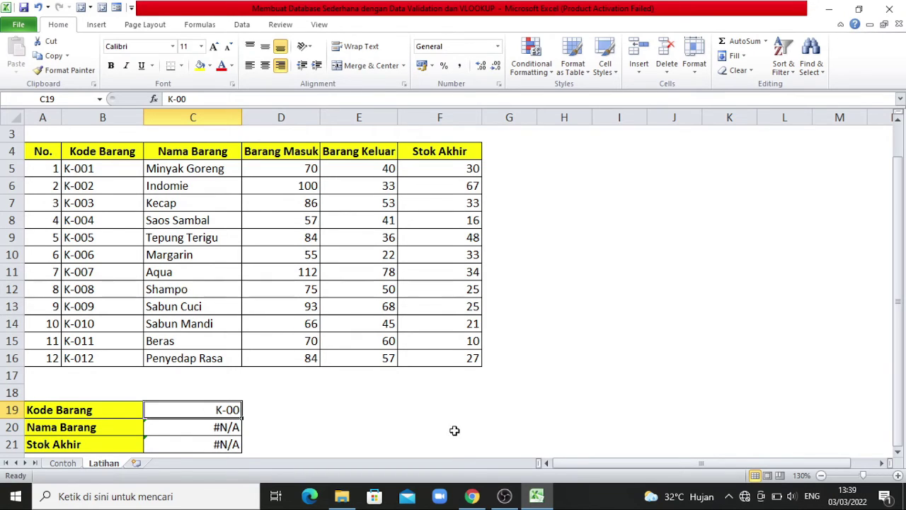
key(Delete)
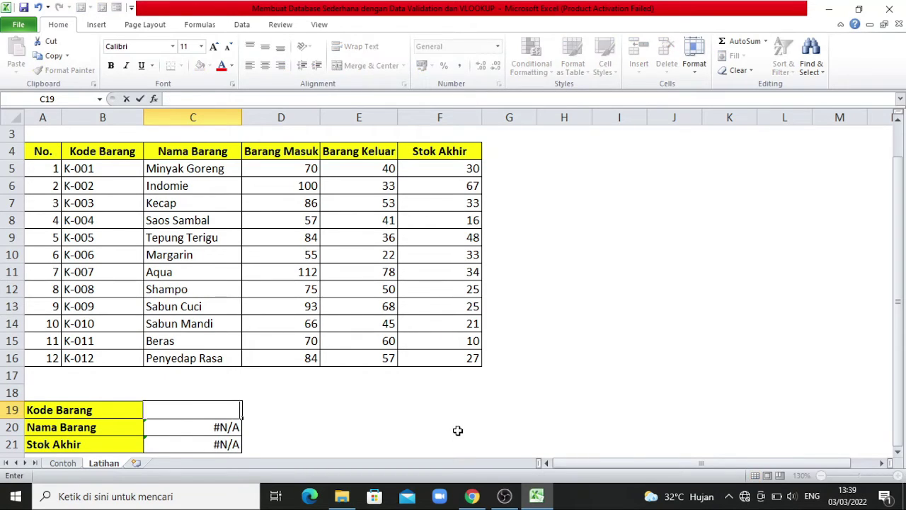
click(393, 425)
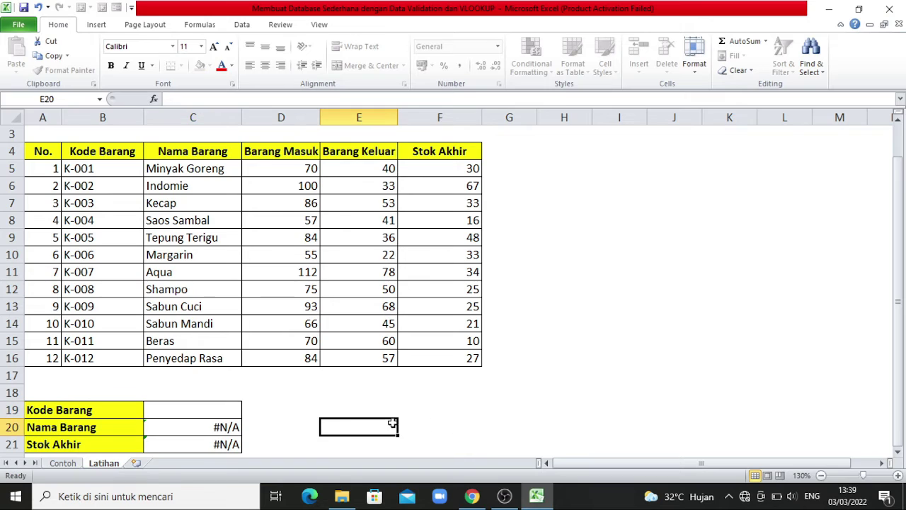
click(227, 410)
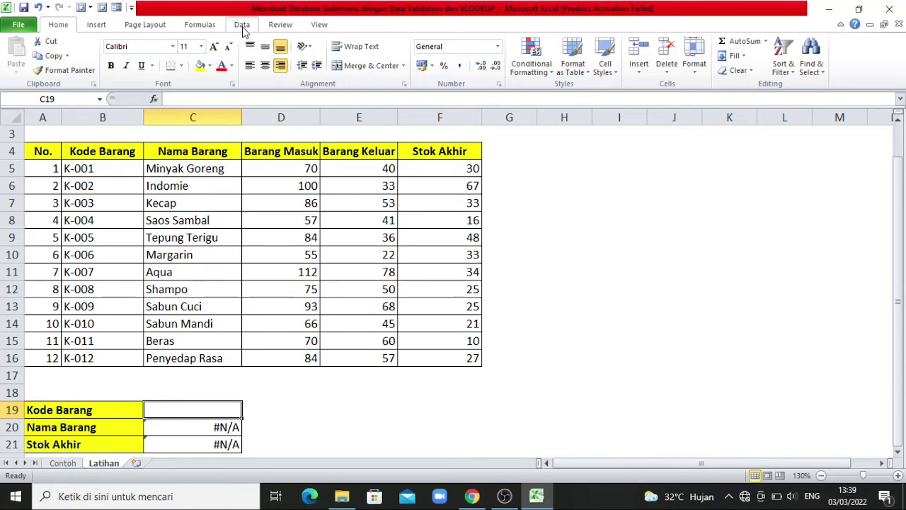
click(242, 27)
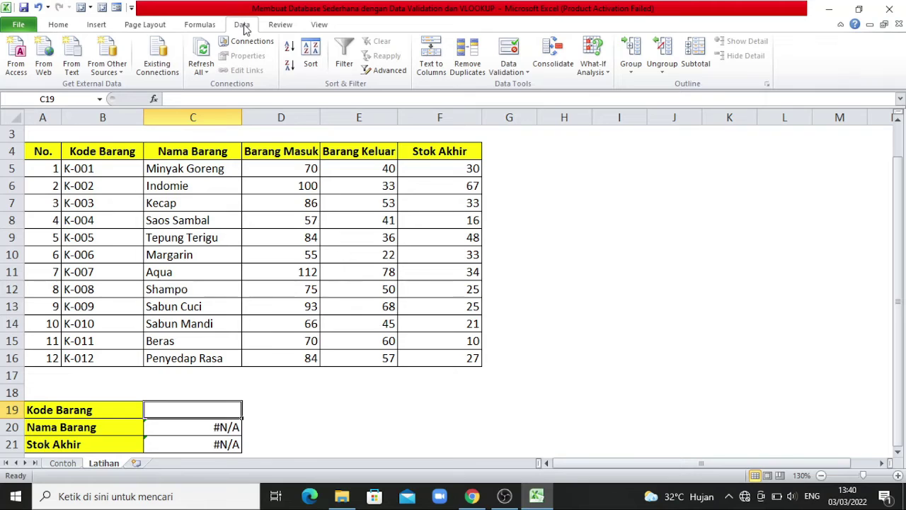
Set C19's Data Validation to allow a List sourced from =$B$5:$B$16
click(512, 61)
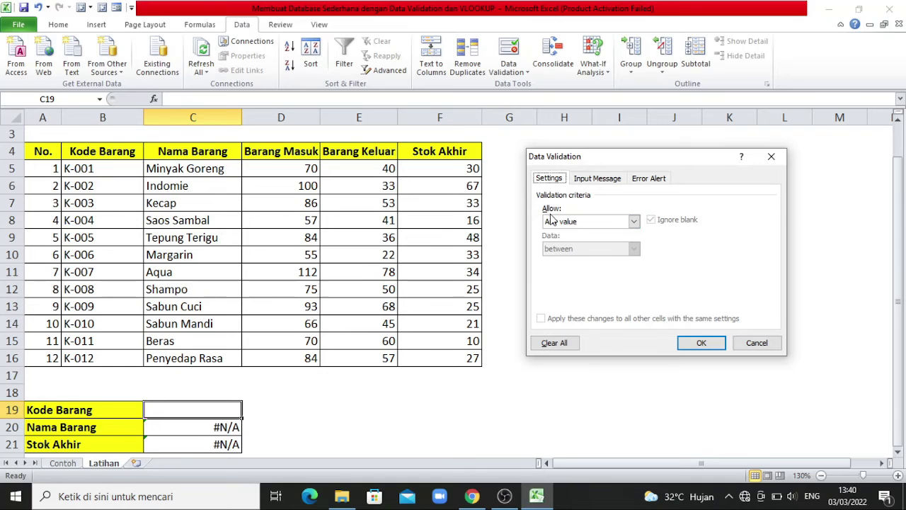
click(633, 224)
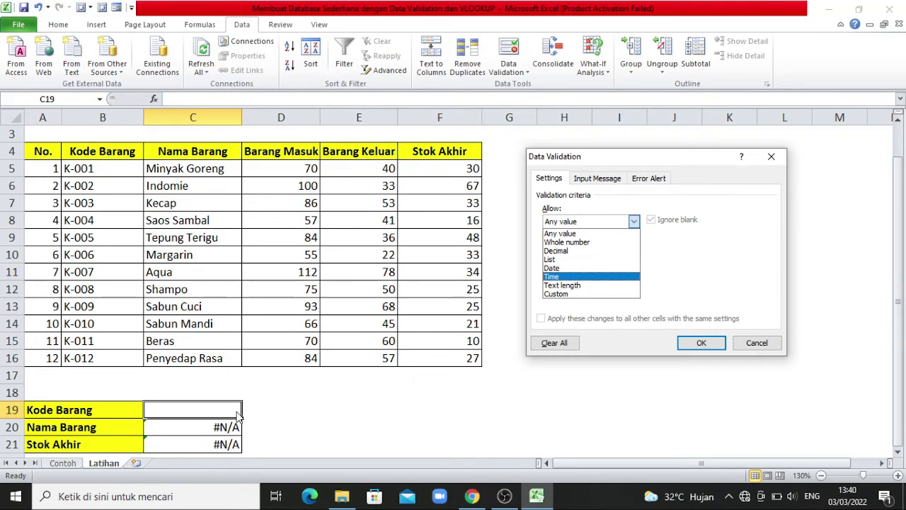
click(553, 259)
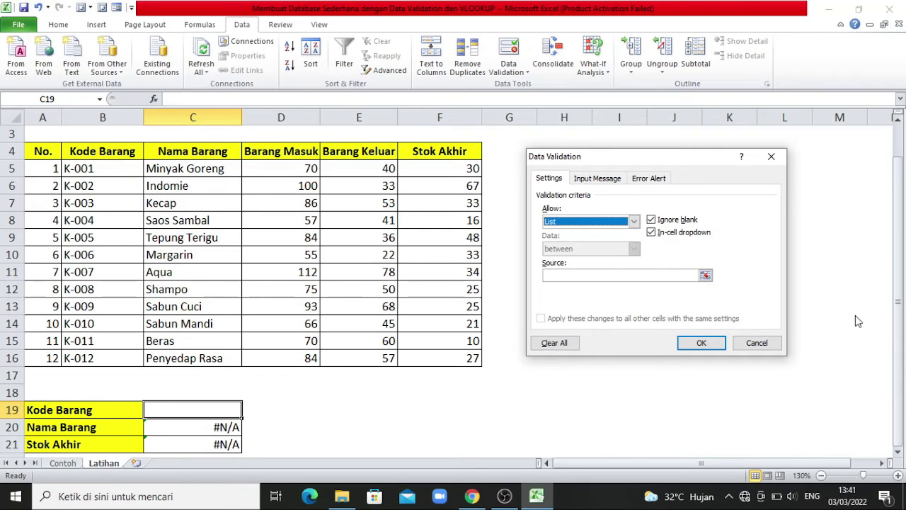
click(705, 275)
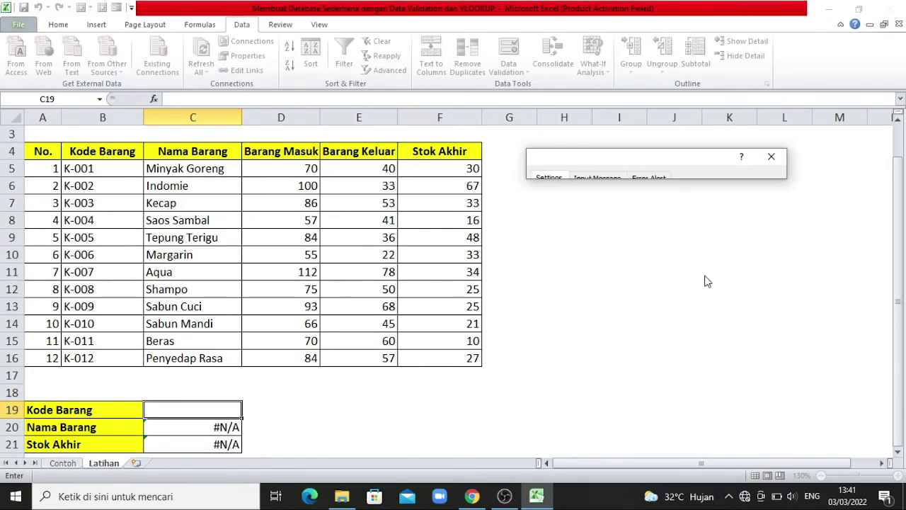
click(106, 167)
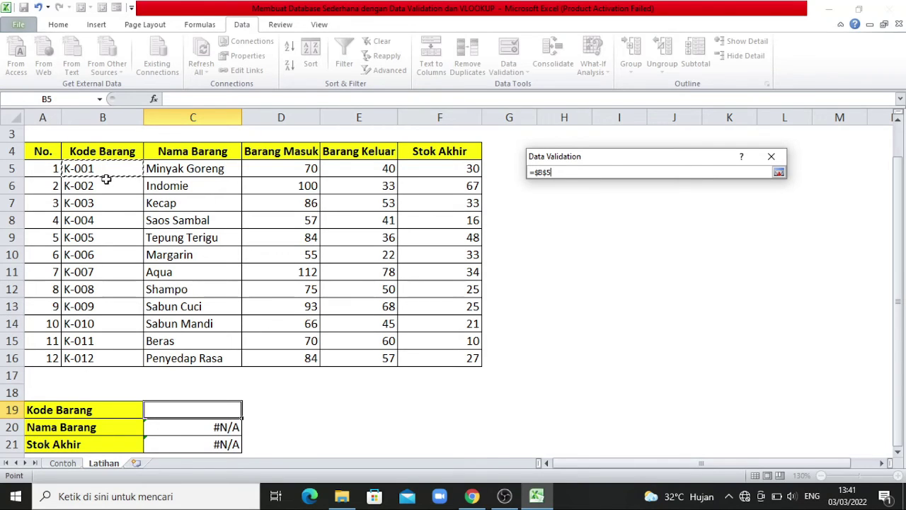
drag(106, 180, 100, 359)
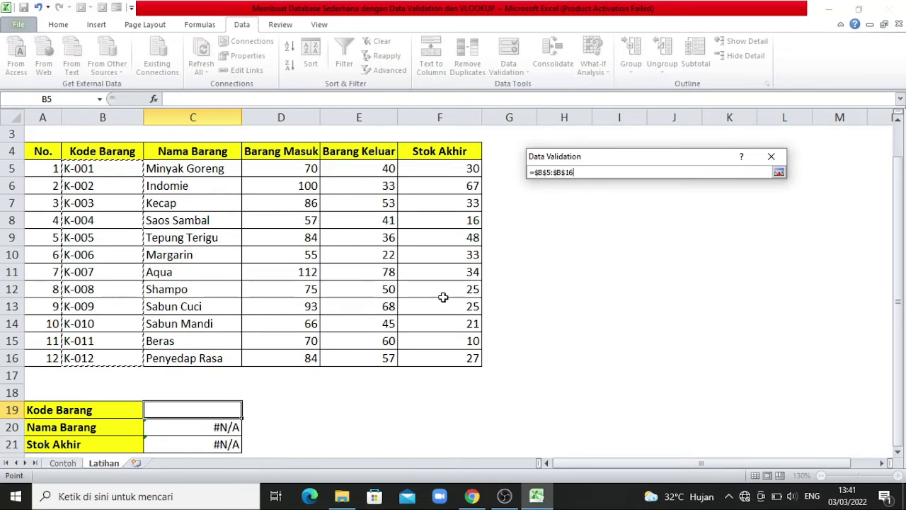
key(Return)
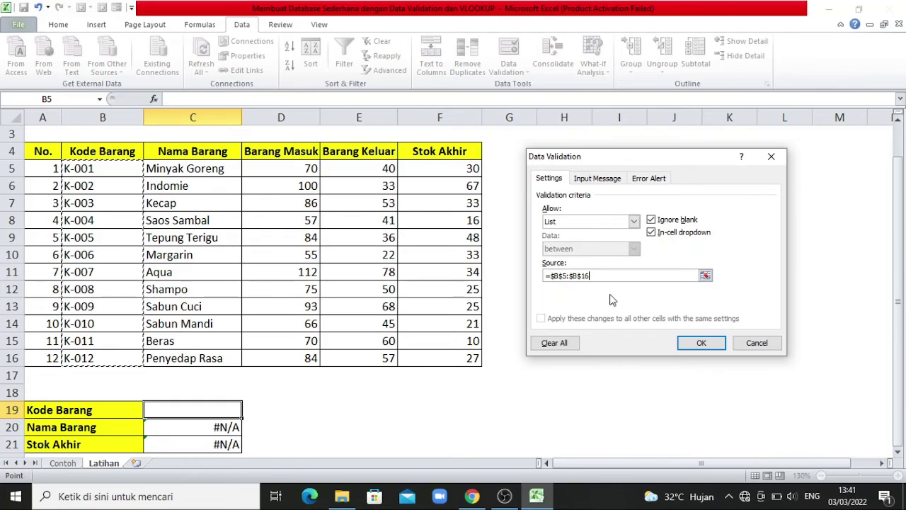
Add a Stop error alert titled 'Error' with message 'Data yang anda masukkan tidak ada', then apply with OK
click(595, 180)
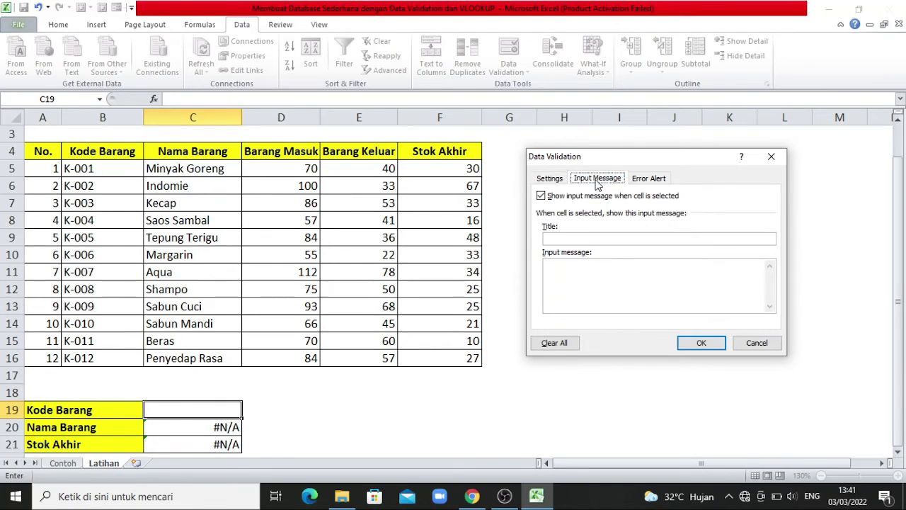
click(647, 181)
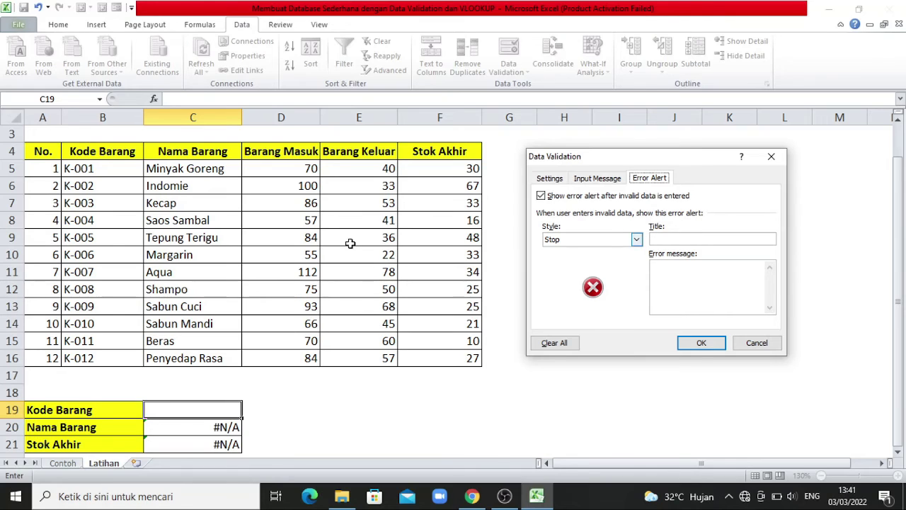
click(691, 238)
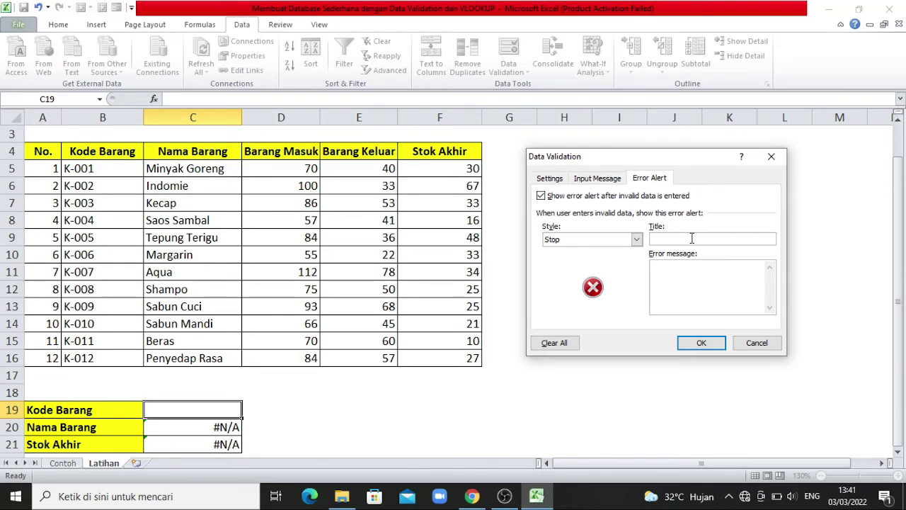
text(e)
key(BackSpace)
text(Er)
text(ror)
click(690, 279)
text(D)
text(ata yang an)
text(da masukkan)
text( tidak)
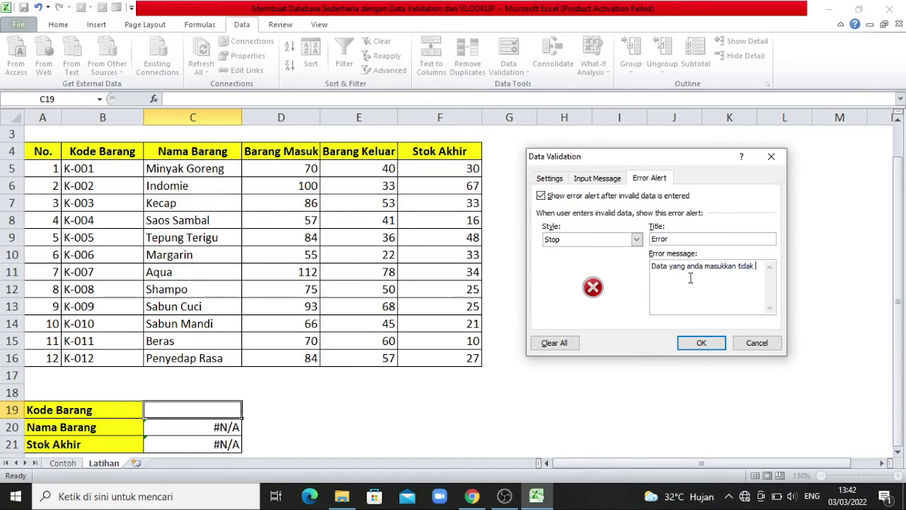
text( ada)
click(713, 343)
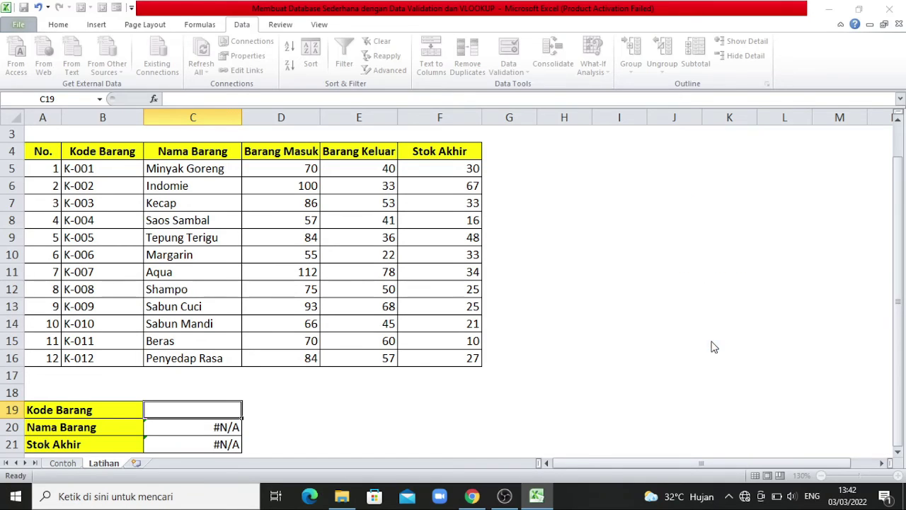
Test C19's Kode Barang dropdown with K-004, then K-008, showing Shampo and stock 25
click(396, 414)
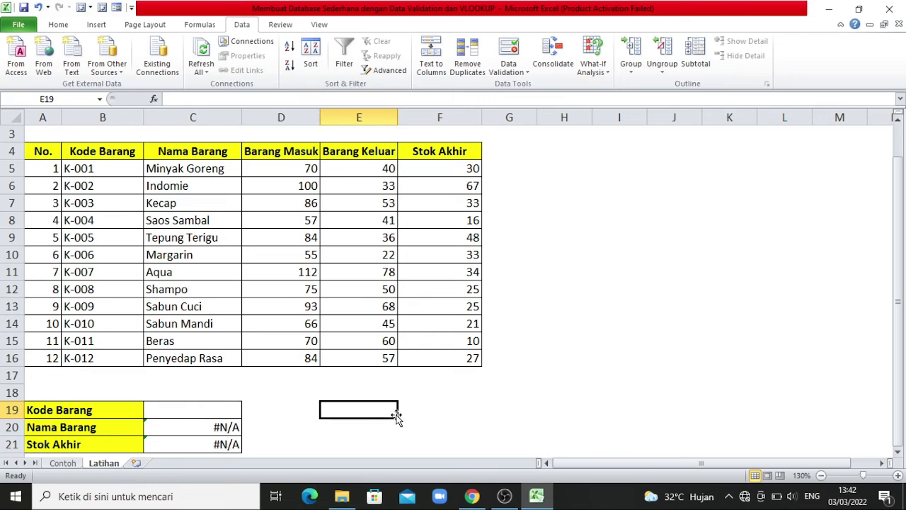
click(231, 412)
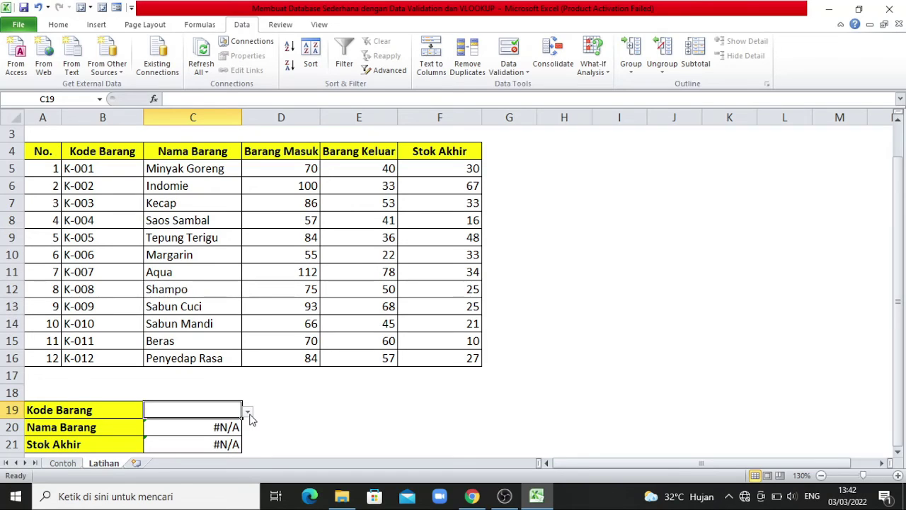
click(248, 413)
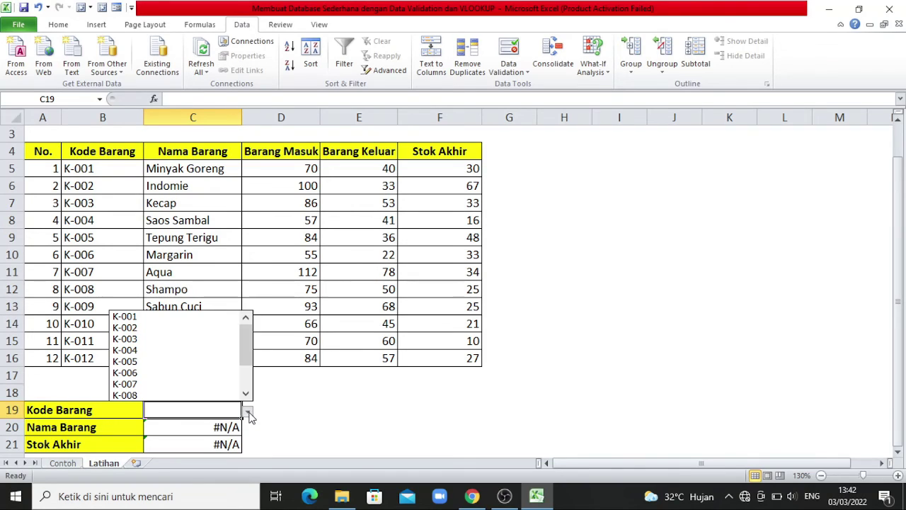
mouse_move(247, 361)
mouse_down()
mouse_move(247, 370)
mouse_move(245, 354)
mouse_up()
click(140, 351)
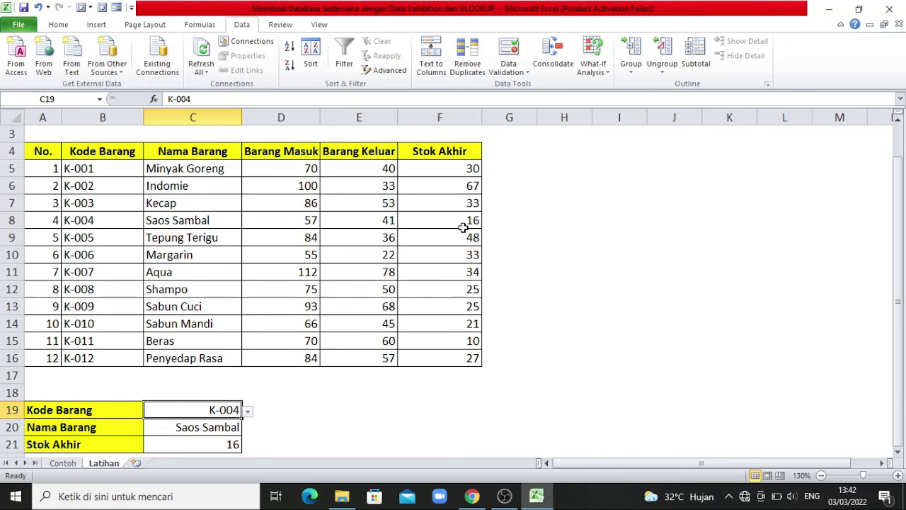
click(247, 412)
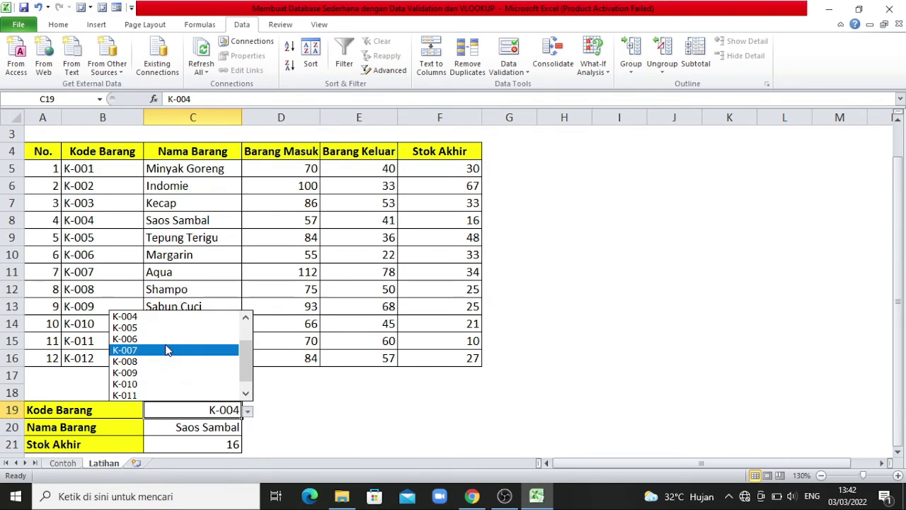
click(134, 362)
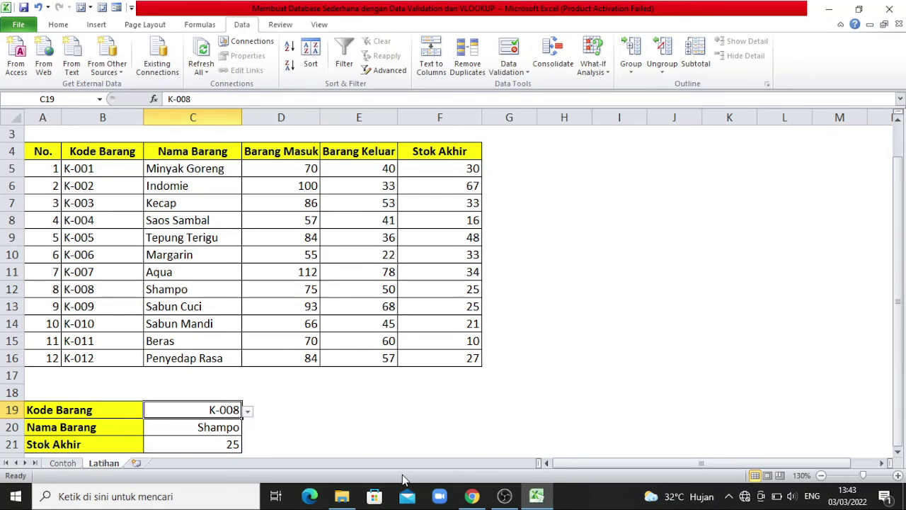
text(k-0)
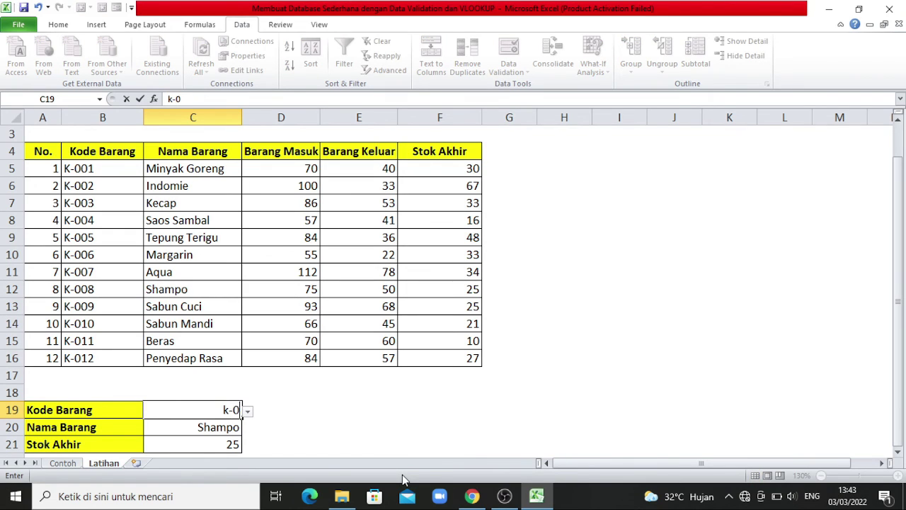
text(0)
text(12)
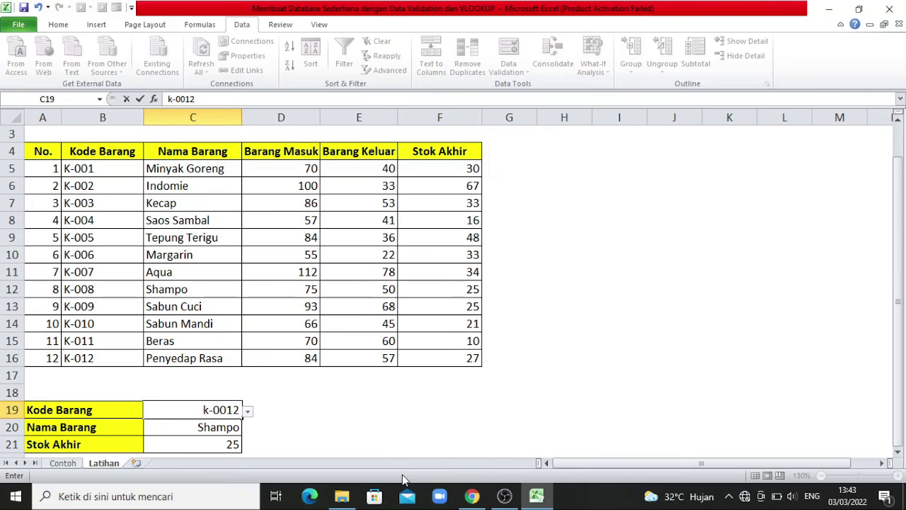
key(Return)
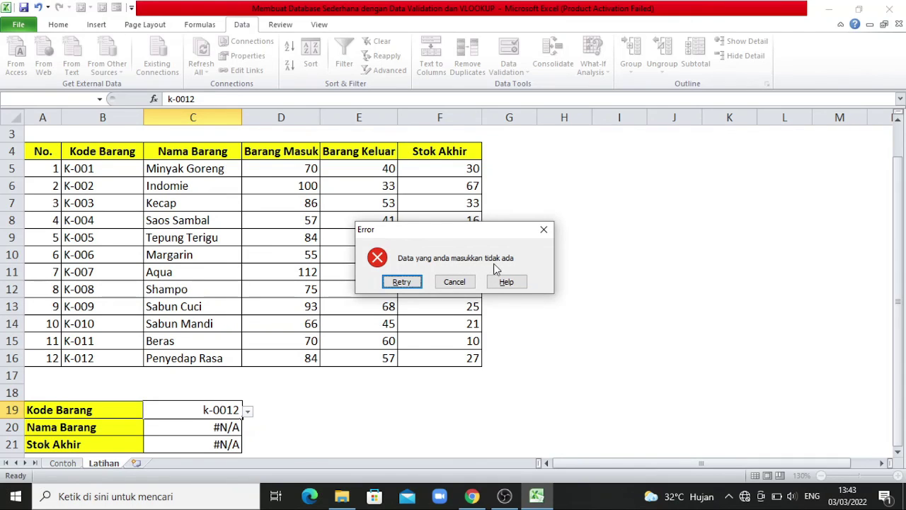
click(456, 282)
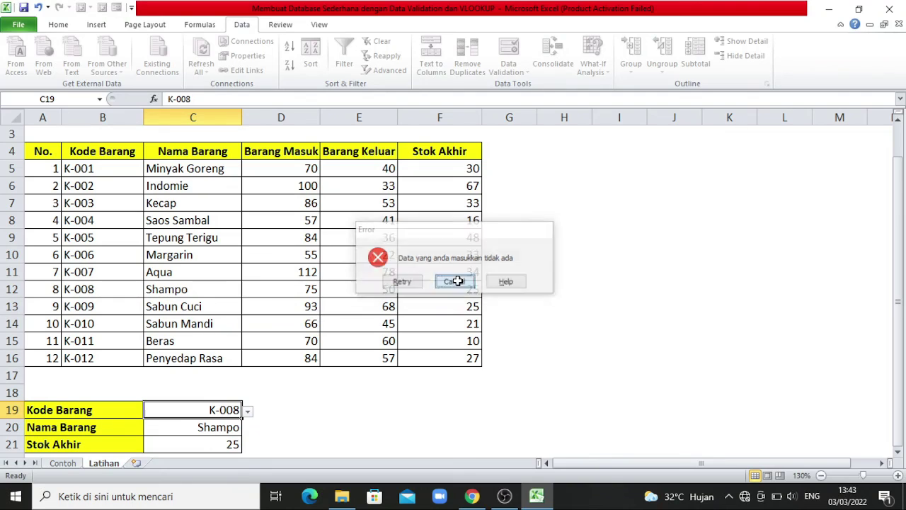
click(362, 415)
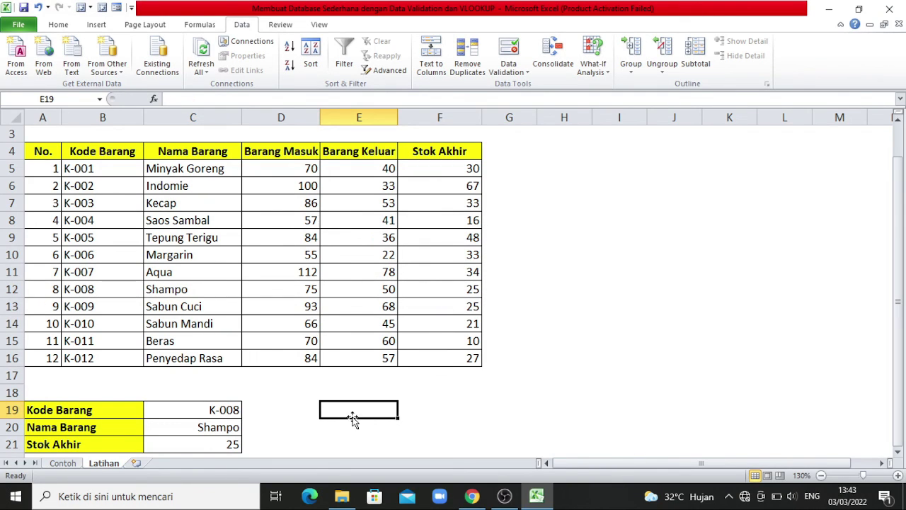
click(236, 409)
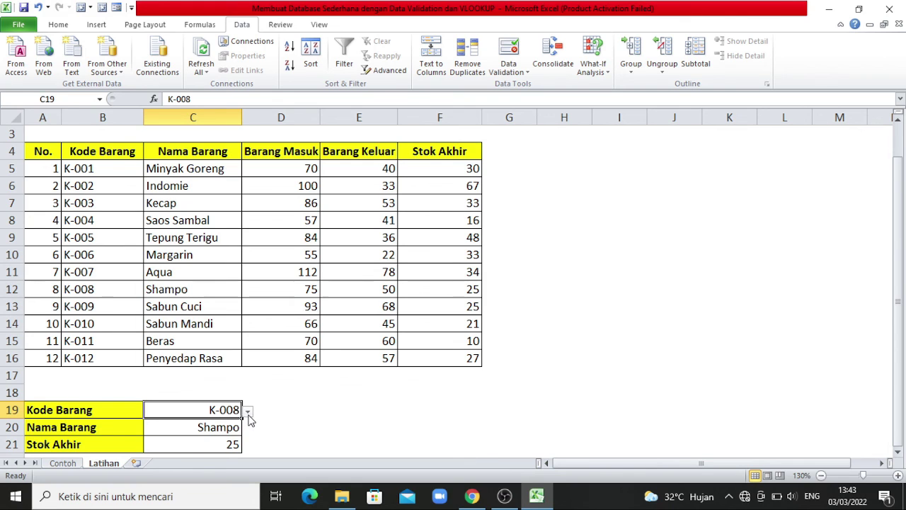
click(248, 412)
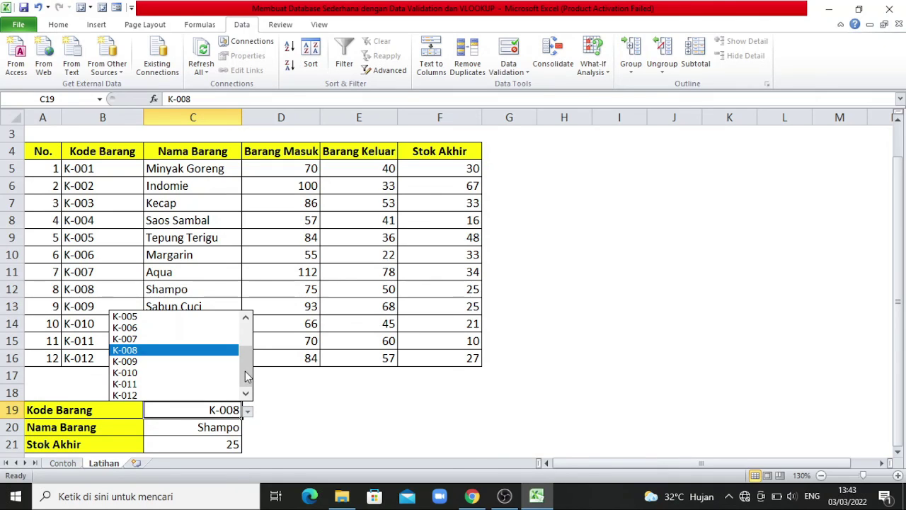
mouse_move(245, 379)
mouse_down()
mouse_move(247, 354)
mouse_move(247, 369)
mouse_up()
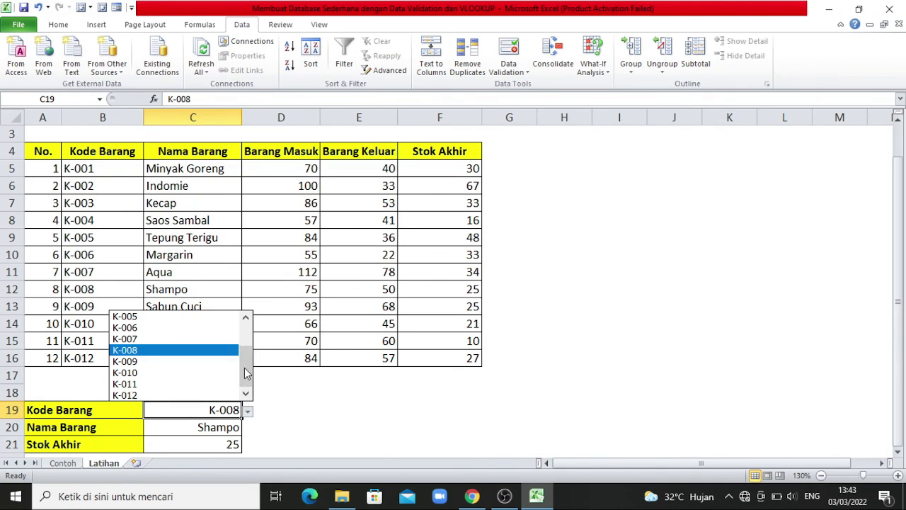
click(226, 410)
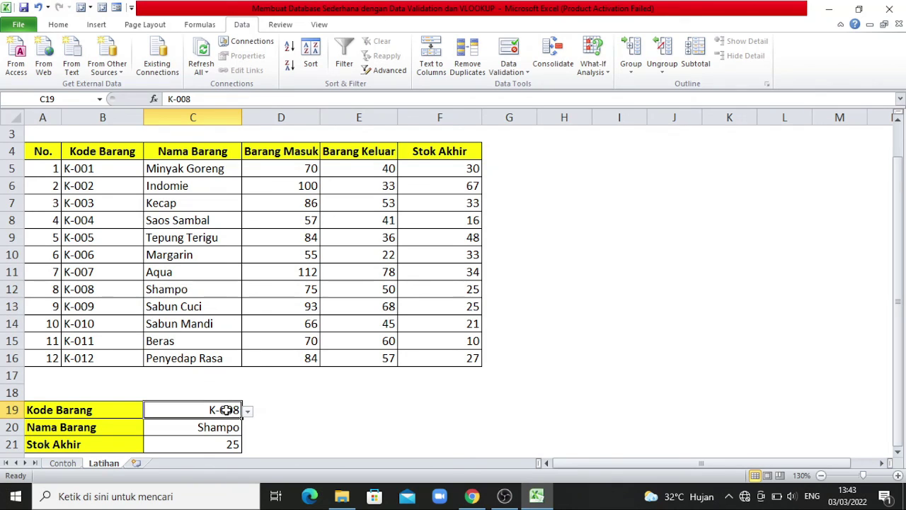